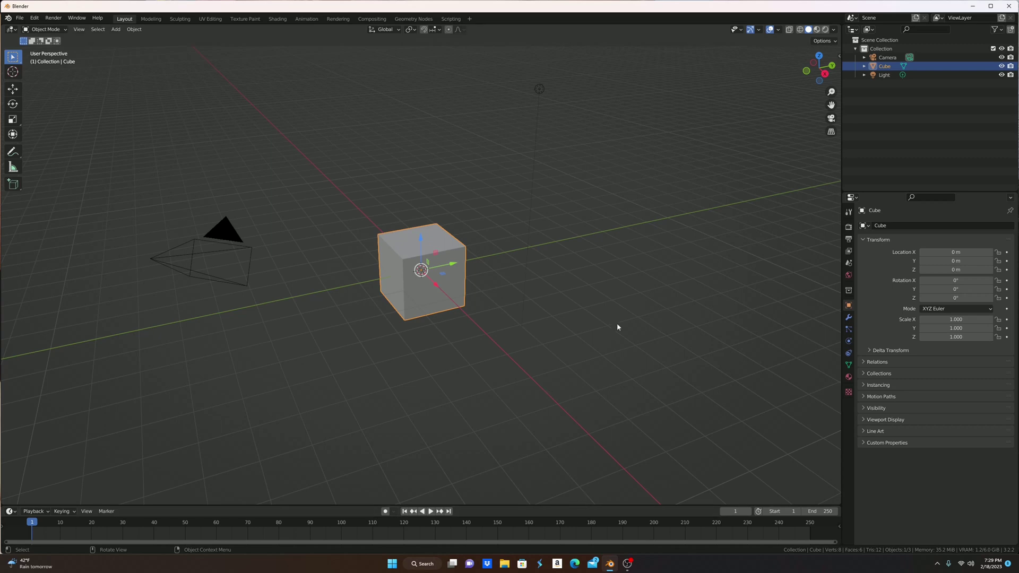
Step: In the Shading workspace, show the World shader nodes in the node editor
{"action": "left_click", "coordinate": [279, 19]}
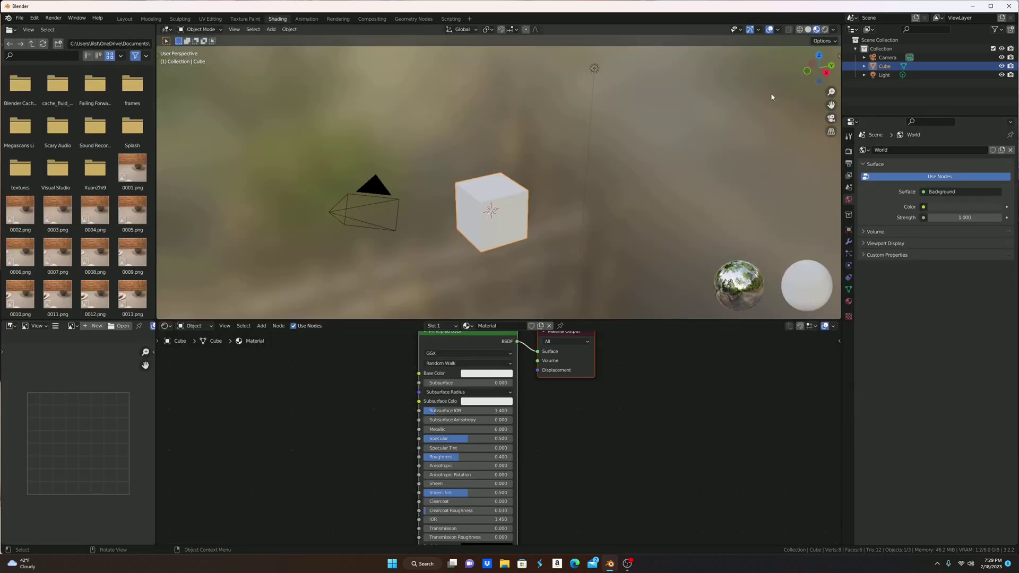
{"action": "left_click", "coordinate": [193, 326]}
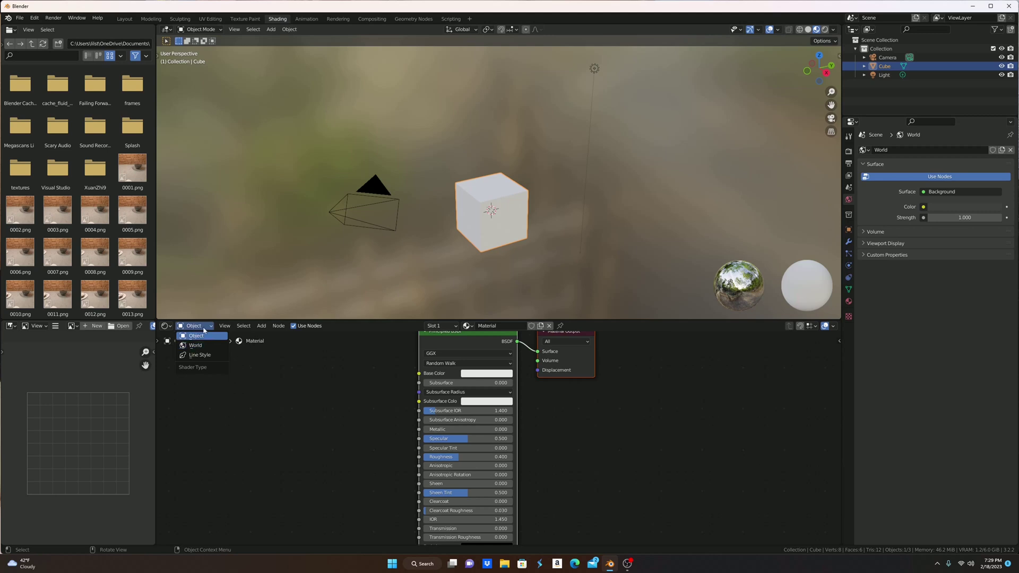
{"action": "left_click", "coordinate": [191, 345]}
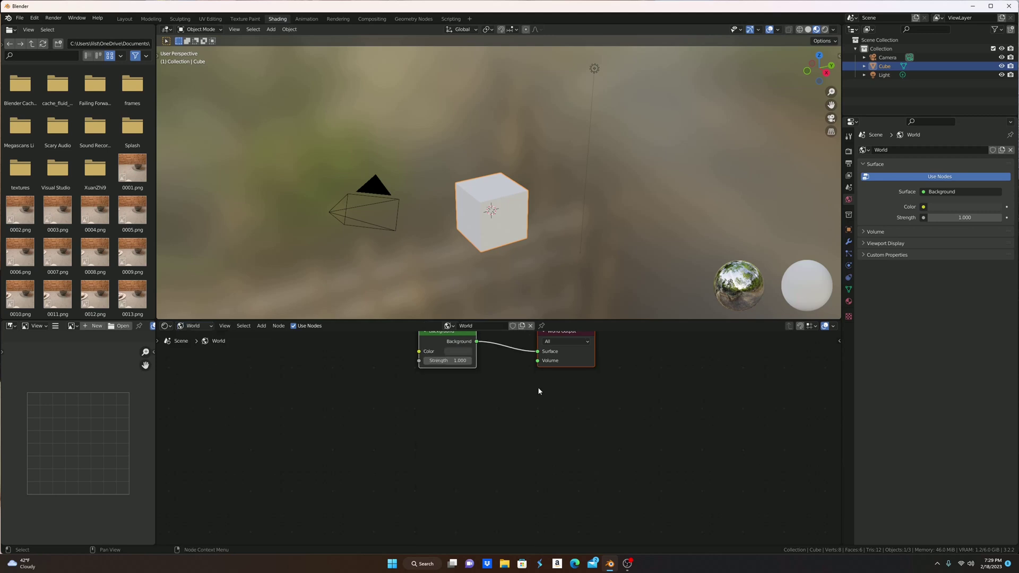
{"action": "middle_click_drag", "start_coordinate": [464, 383], "coordinate": [489, 441]}
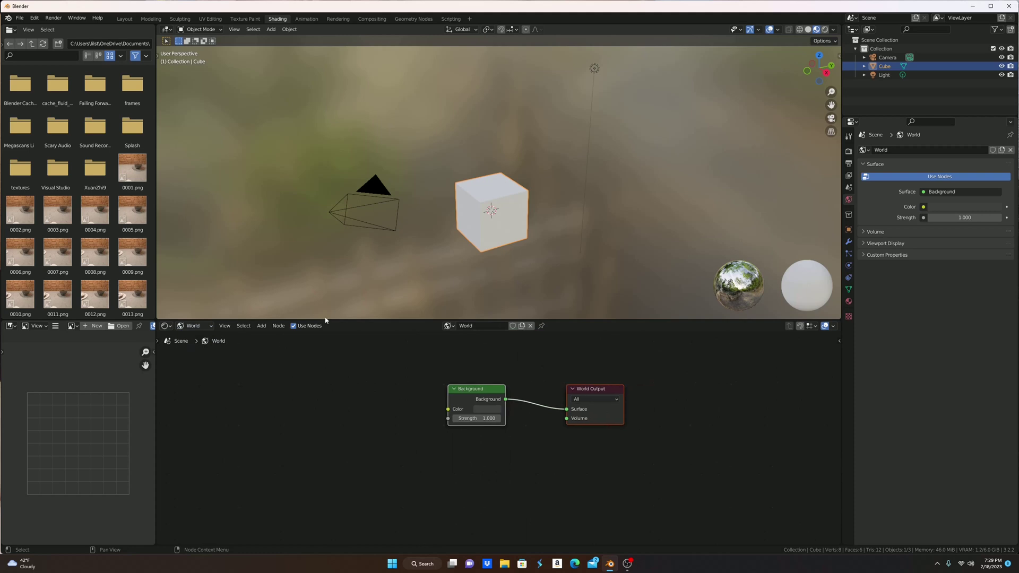
Step: Enable rendered shading, switch to the right-side view, and align the active camera to it
{"action": "left_click", "coordinate": [824, 29]}
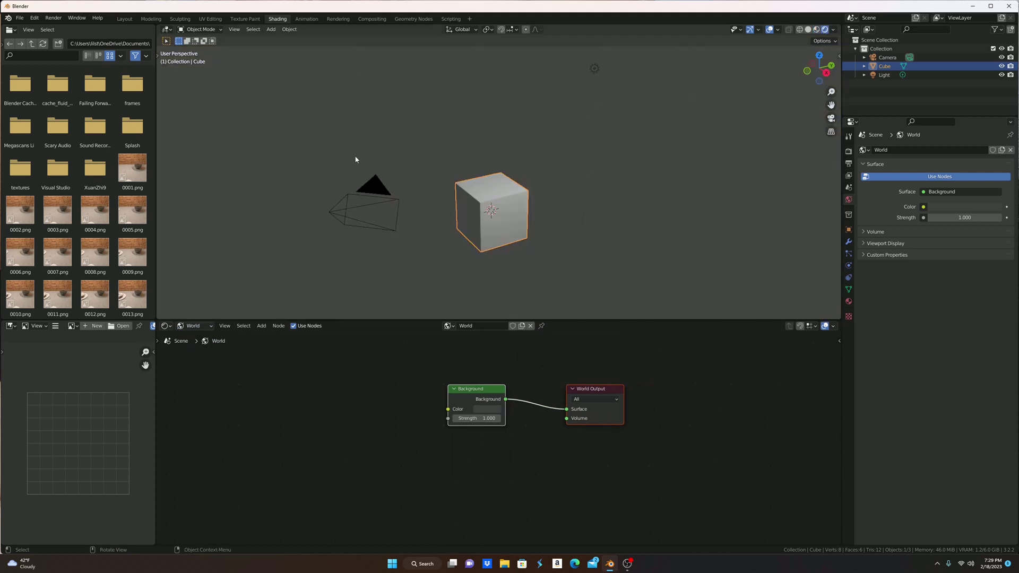
{"action": "key", "text": "grave"}
{"action": "left_click", "coordinate": [583, 250]}
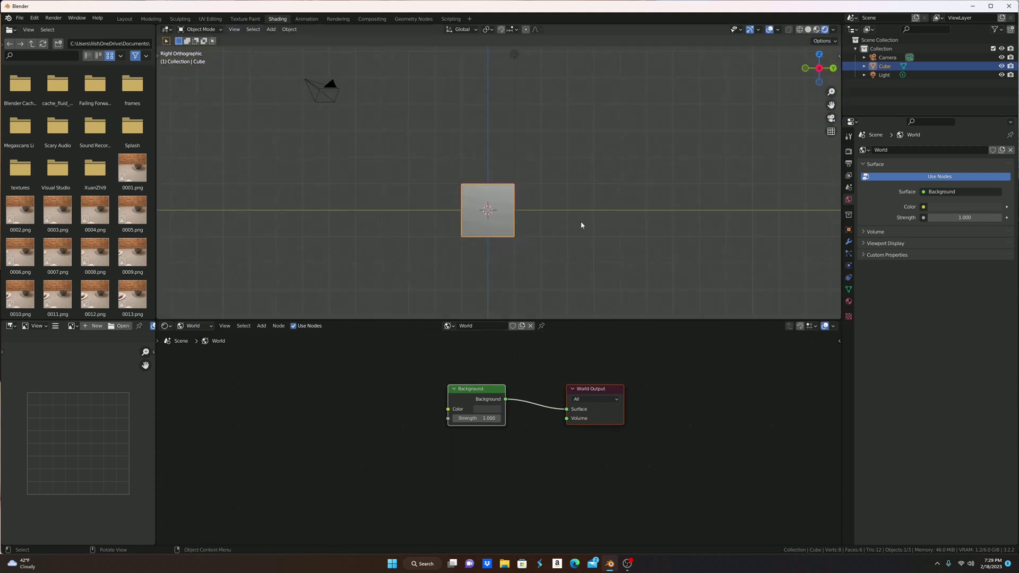
{"action": "left_click", "coordinate": [234, 29]}
{"action": "mouse_move", "coordinate": [257, 151]}
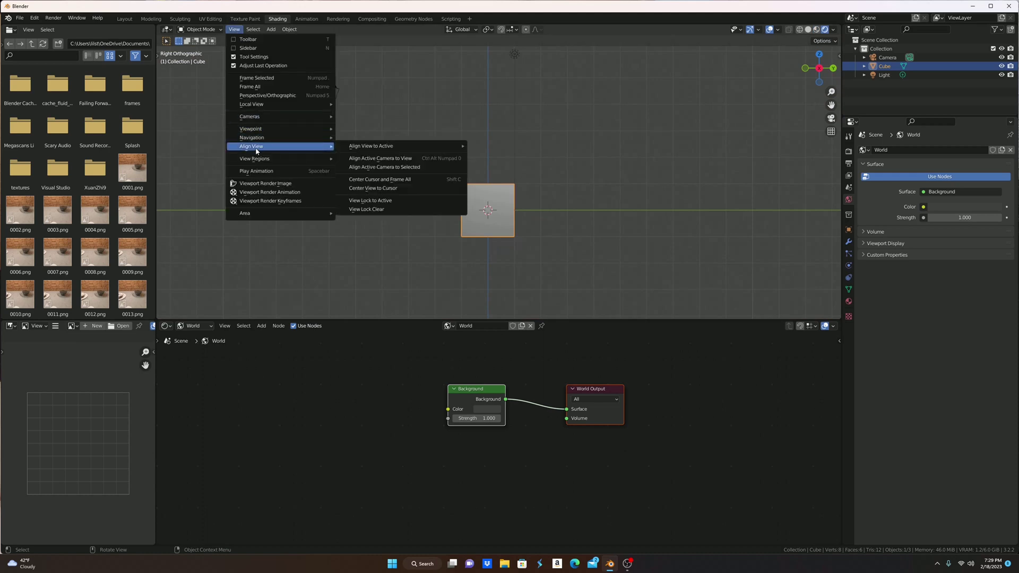
{"action": "left_click", "coordinate": [433, 158]}
Step: Delete the default cube and add a Noise Texture node left of the Background
{"action": "right_click", "coordinate": [531, 228]}
{"action": "left_click", "coordinate": [531, 229]}
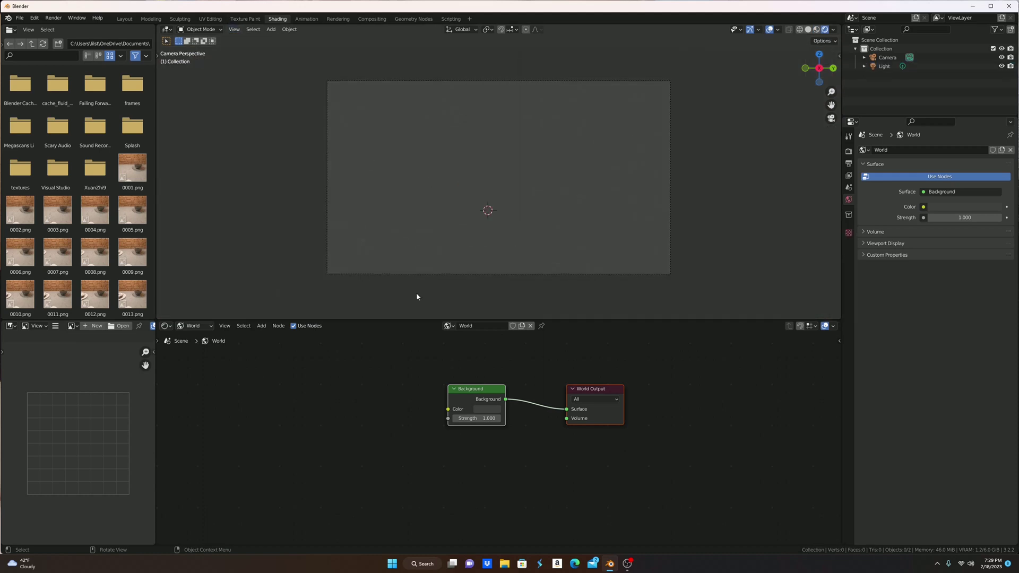
{"action": "left_click", "coordinate": [261, 325]}
{"action": "type", "text": "noise"}
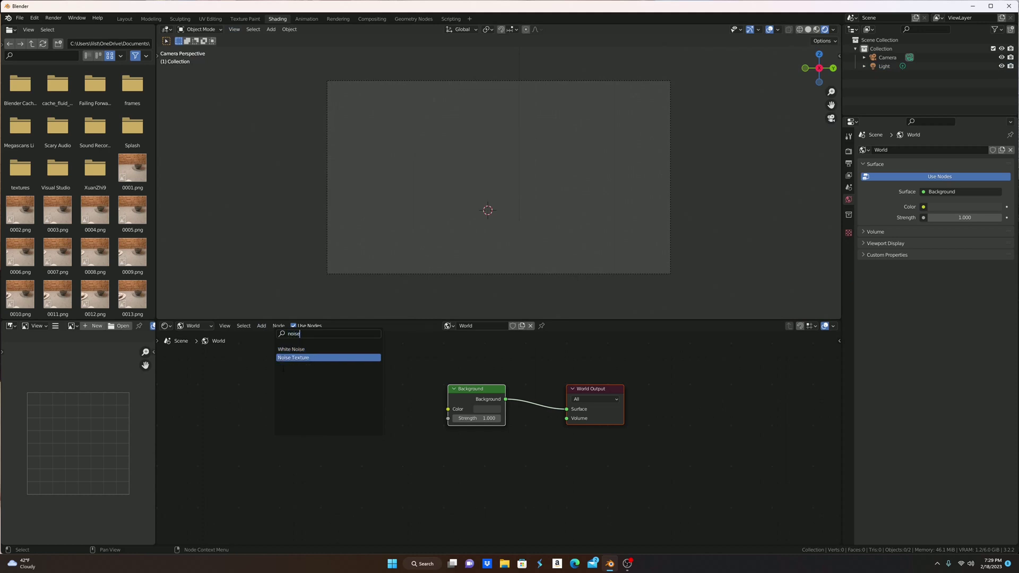
{"action": "left_click", "coordinate": [293, 357]}
{"action": "left_click", "coordinate": [341, 418]}
Step: Link the noise Fac to the Background Color and set the noise Scale to 400
{"action": "left_click_drag", "start_coordinate": [351, 408], "coordinate": [450, 414]}
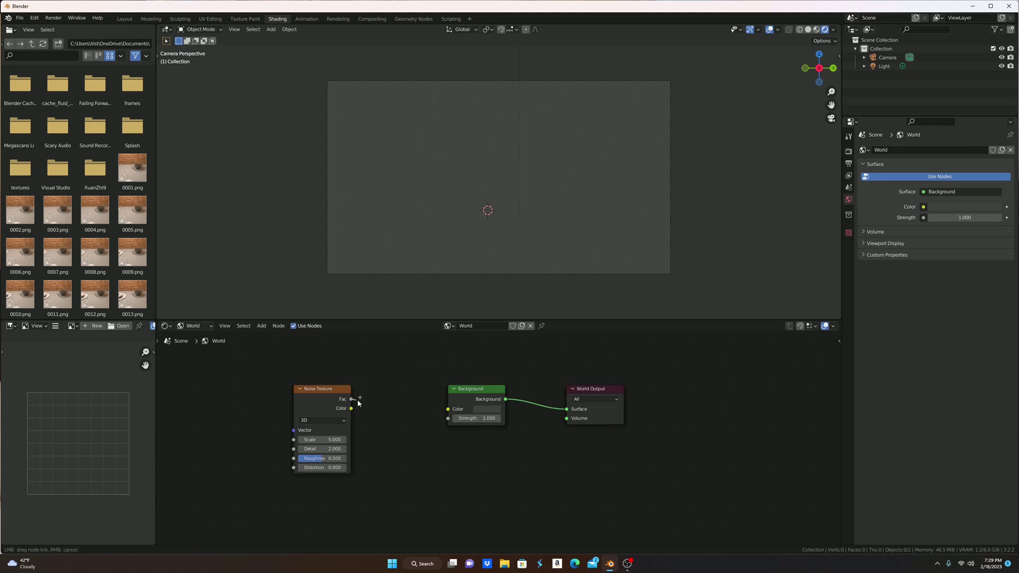
{"action": "left_click_drag", "start_coordinate": [351, 399], "coordinate": [433, 413]}
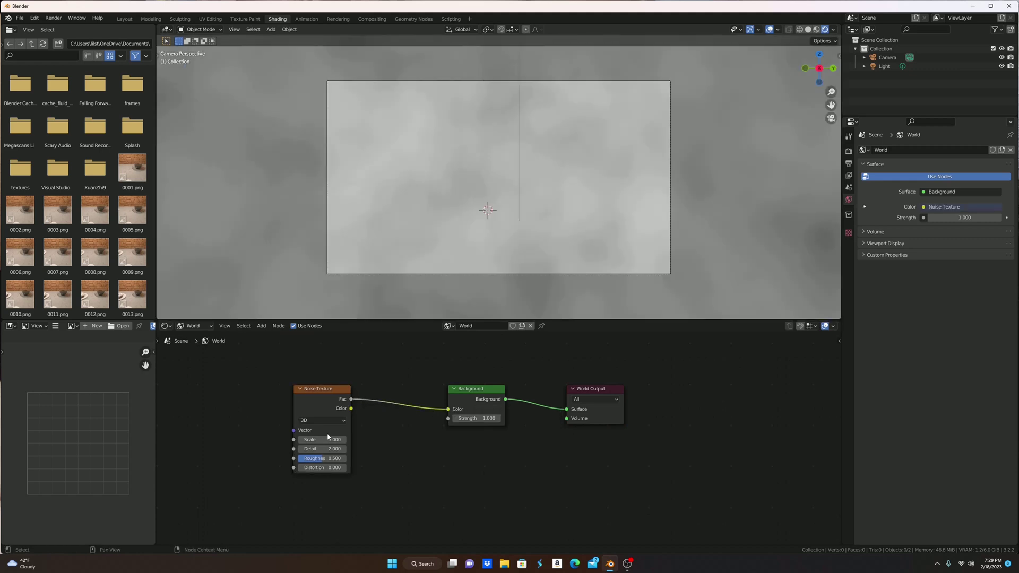
{"action": "left_click", "coordinate": [326, 440]}
{"action": "type", "text": "400"}
{"action": "key", "text": "Return"}
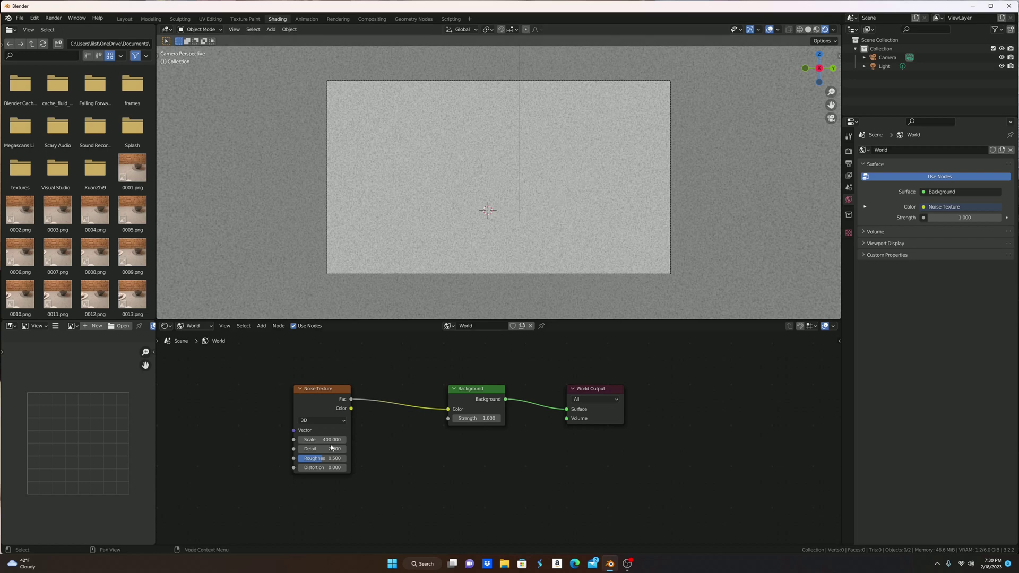
Step: Insert a ColorRamp node on the Noise-to-Background link
{"action": "left_click", "coordinate": [261, 325]}
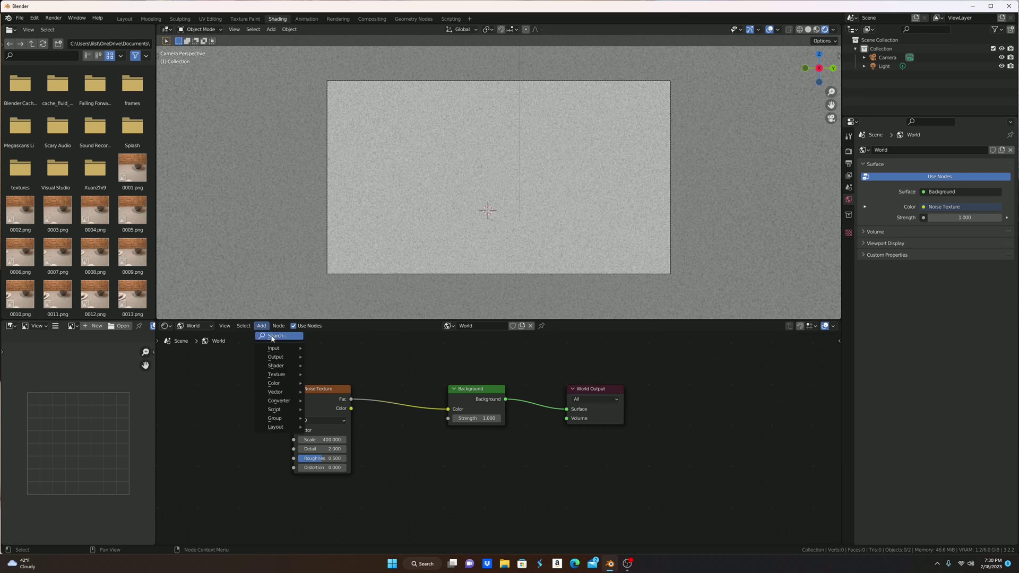
{"action": "left_click", "coordinate": [278, 335]}
{"action": "type", "text": "color"}
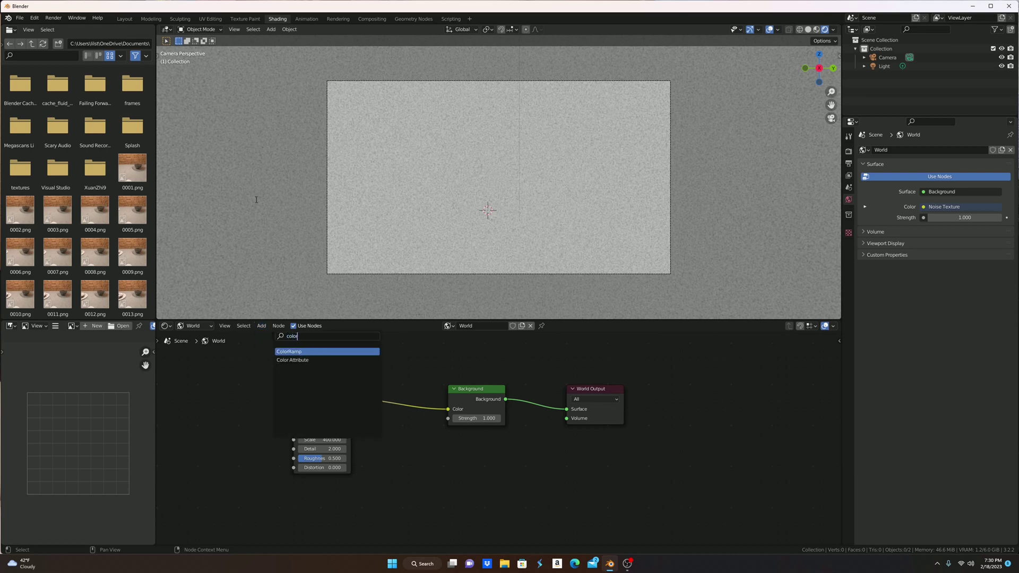
{"action": "left_click", "coordinate": [282, 352]}
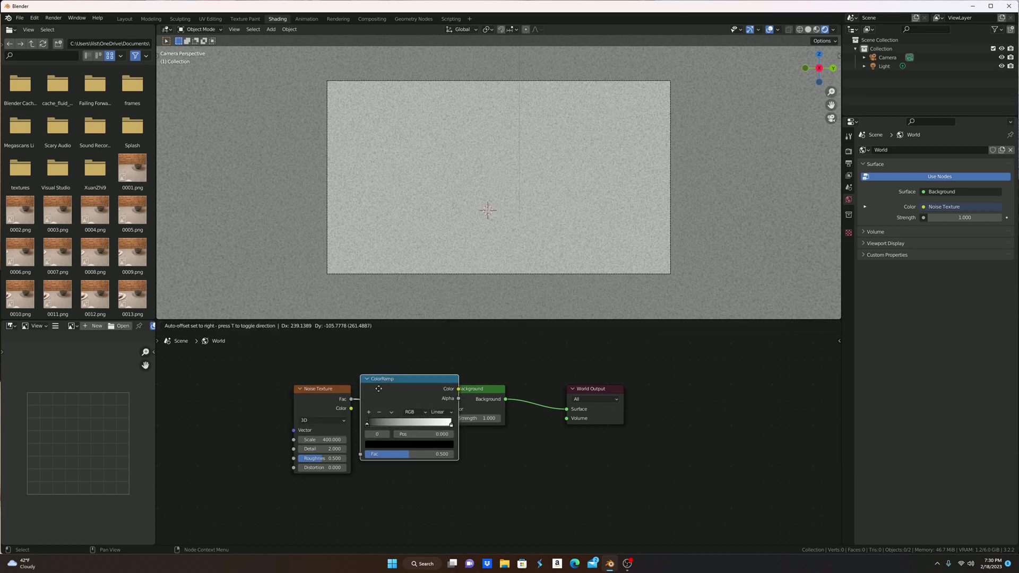
{"action": "left_click", "coordinate": [408, 407]}
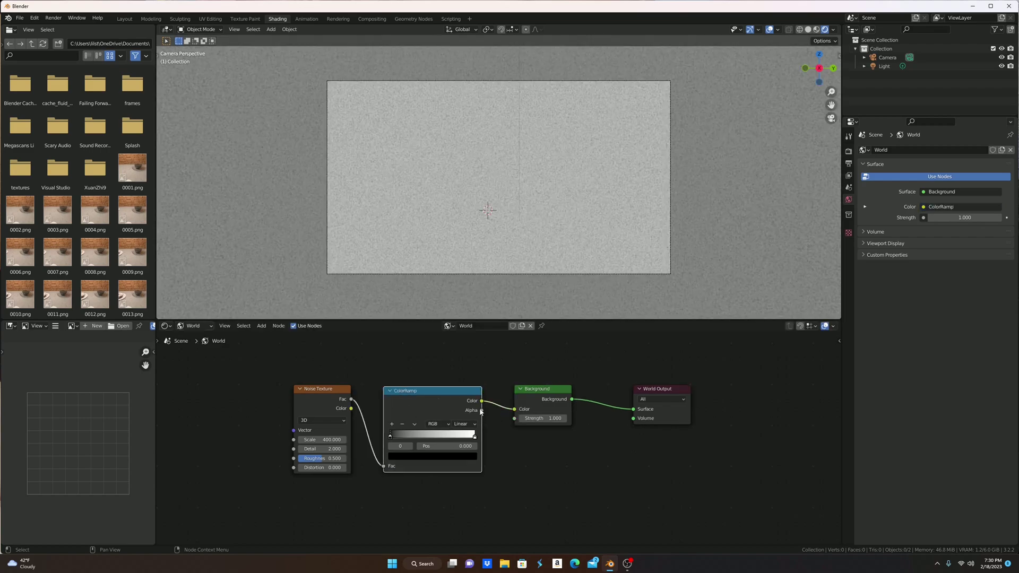
Step: Slide the ramp's dark stop to 0.751 and tint it deep blue
{"action": "mouse_move", "coordinate": [445, 446]}
{"action": "left_mouse_down"}
{"action": "mouse_move", "coordinate": [470, 446]}
{"action": "mouse_move", "coordinate": [459, 450]}
{"action": "left_mouse_up"}
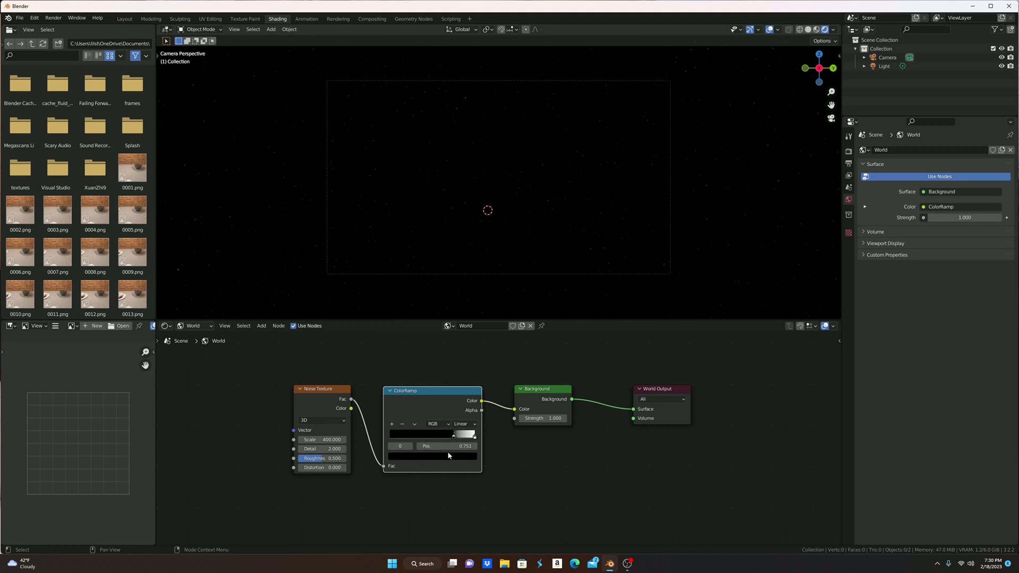
{"action": "left_click", "coordinate": [447, 455]}
{"action": "mouse_move", "coordinate": [458, 397]}
{"action": "left_mouse_down"}
{"action": "mouse_move", "coordinate": [431, 372]}
{"action": "mouse_move", "coordinate": [435, 359]}
{"action": "left_mouse_up"}
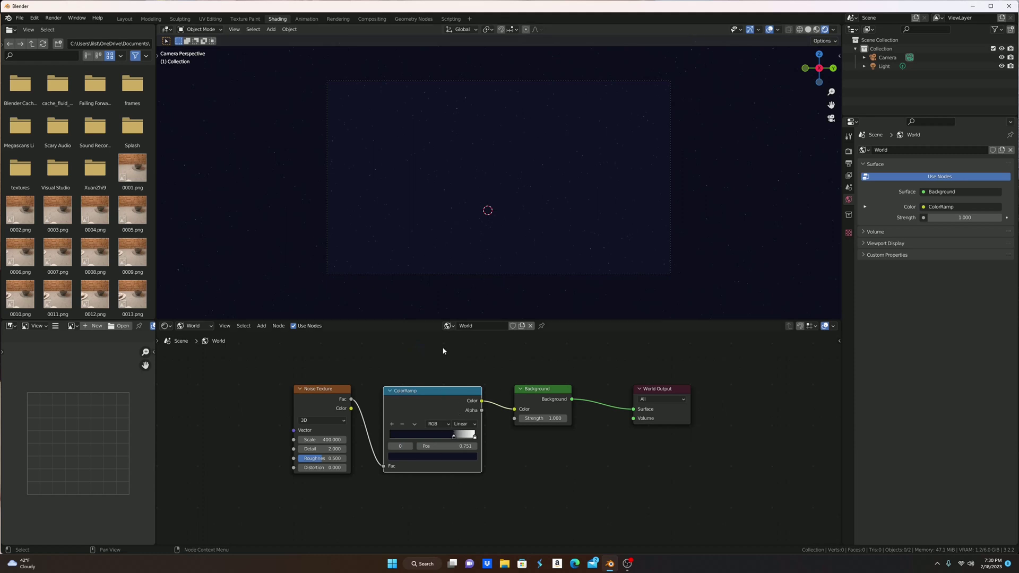
Step: Add a Musgrave Texture node below the Noise Texture
{"action": "left_click", "coordinate": [262, 326]}
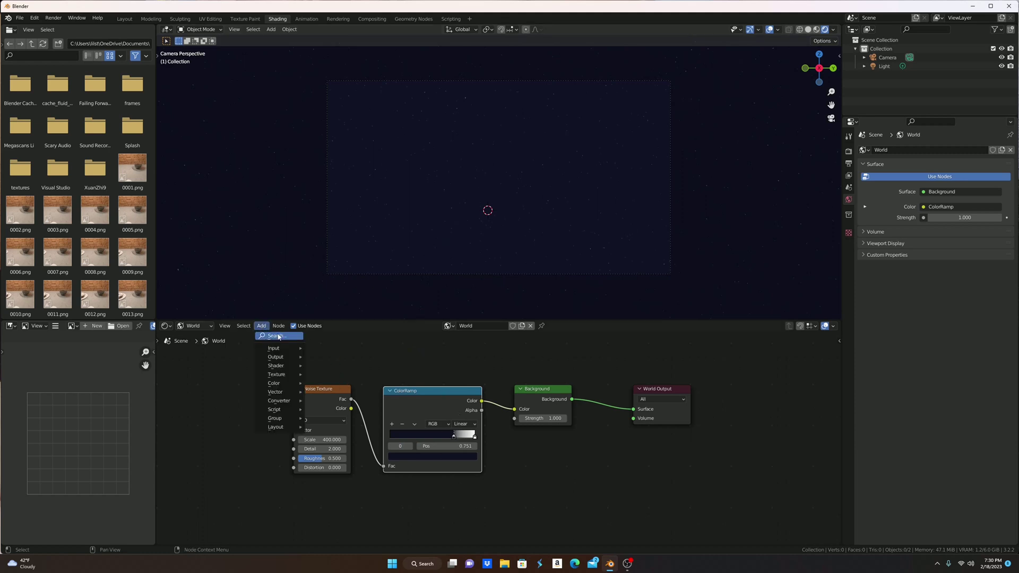
{"action": "left_click", "coordinate": [277, 337]}
{"action": "type", "text": "mus"}
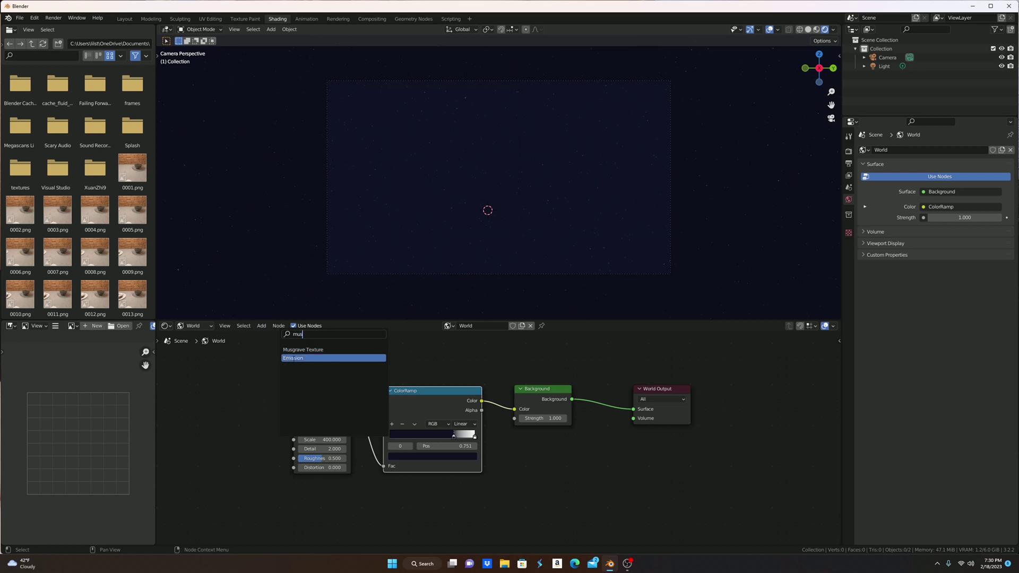
{"action": "key", "text": "Return"}
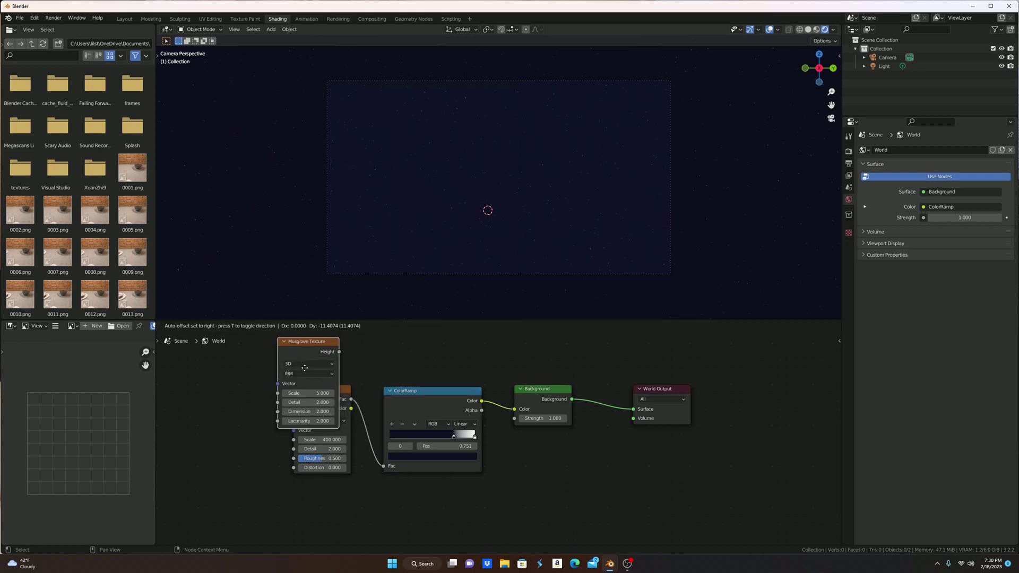
{"action": "left_click", "coordinate": [355, 469]}
Step: Set the Musgrave Texture's Scale to 0 and Detail to 15
{"action": "middle_click_drag", "start_coordinate": [354, 469], "coordinate": [362, 409]}
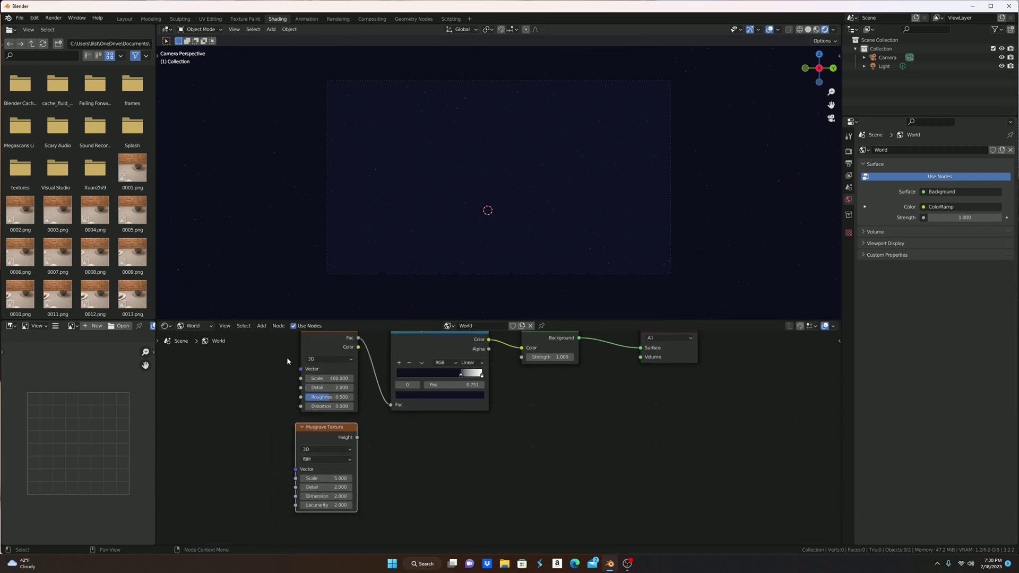
{"action": "double_click", "coordinate": [326, 478]}
{"action": "type", "text": "0"}
{"action": "key", "text": "Return"}
{"action": "double_click", "coordinate": [314, 487]}
{"action": "type", "text": "15"}
{"action": "key", "text": "Return"}
Step: Add a second ColorRamp fed by Musgrave Height, with its black stop lightened to grey
{"action": "left_click", "coordinate": [261, 326]}
{"action": "left_click", "coordinate": [273, 348]}
{"action": "type", "text": "color"}
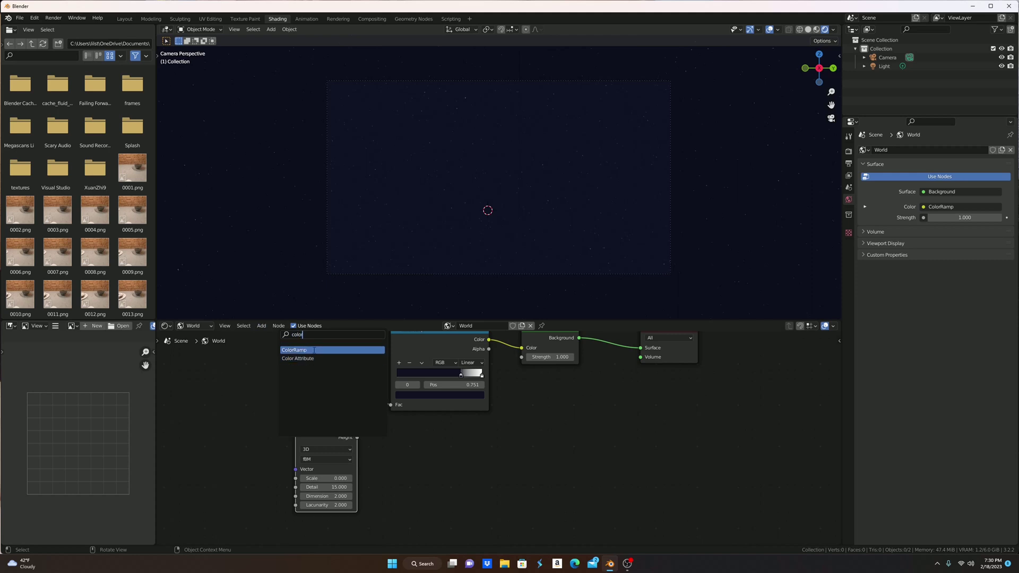
{"action": "key", "text": "Return"}
{"action": "left_click", "coordinate": [422, 447]}
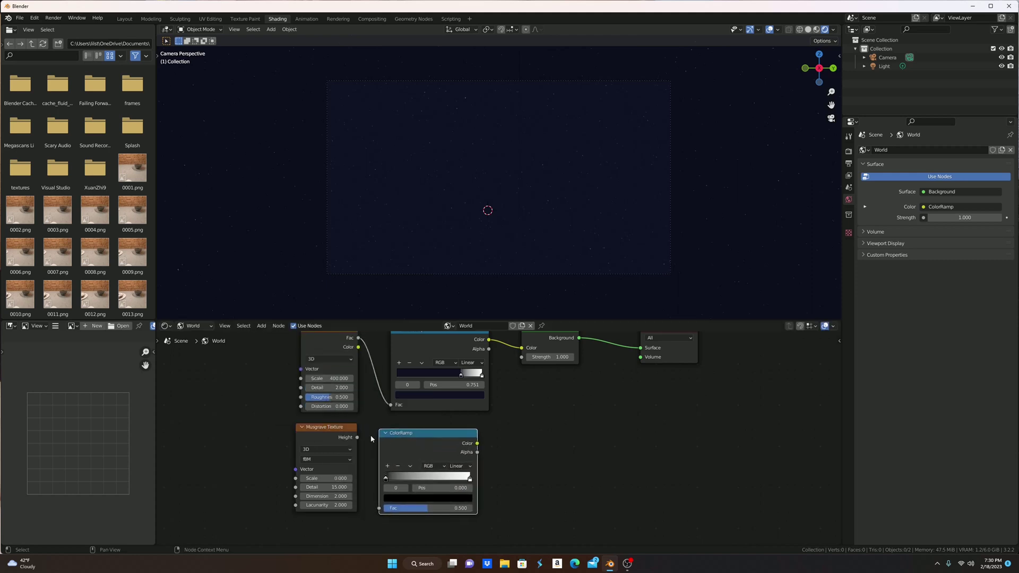
{"action": "left_click_drag", "start_coordinate": [357, 437], "coordinate": [379, 508]}
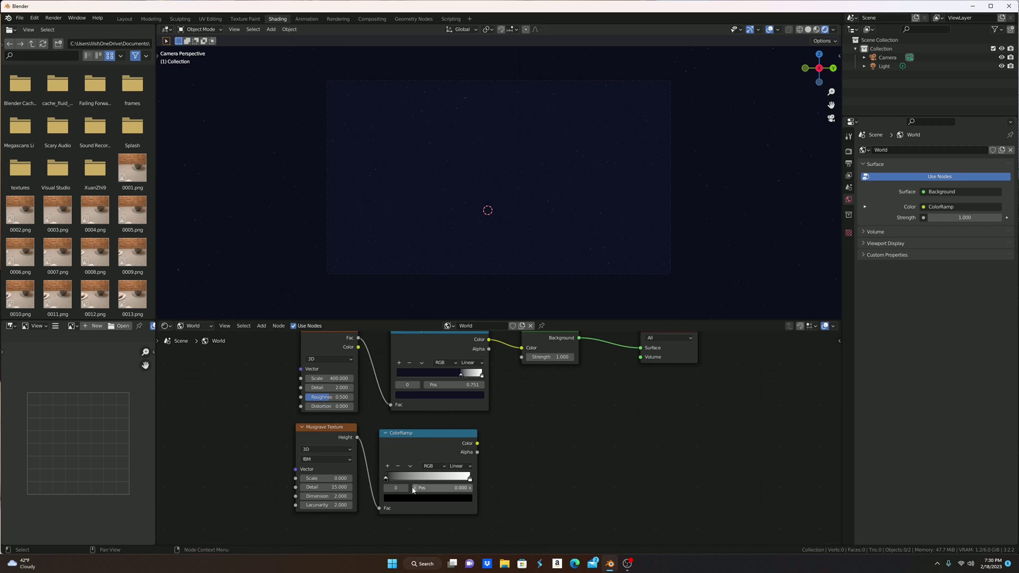
{"action": "left_click", "coordinate": [437, 498]}
{"action": "left_click", "coordinate": [455, 430]}
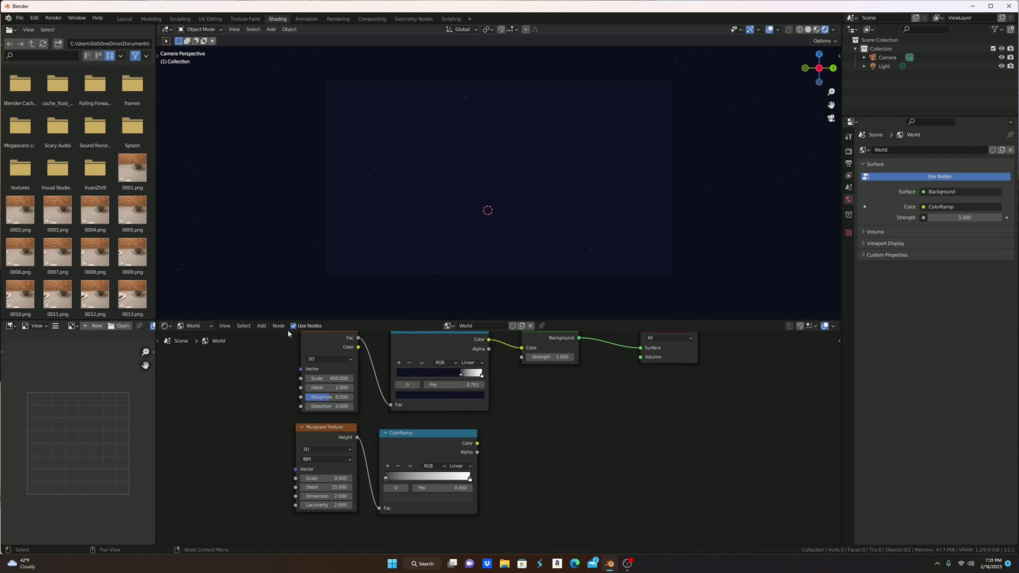
{"action": "left_click", "coordinate": [261, 325]}
{"action": "left_click", "coordinate": [275, 335]}
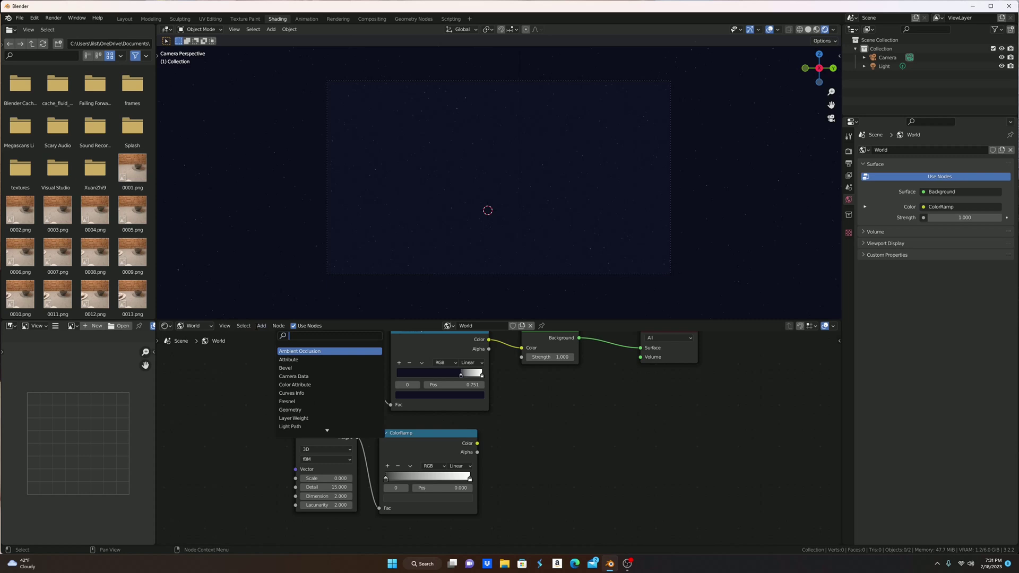
Step: Add the Musgrave ramp colour to 5 with a Math Add node driving Background Strength
{"action": "type", "text": "m"}
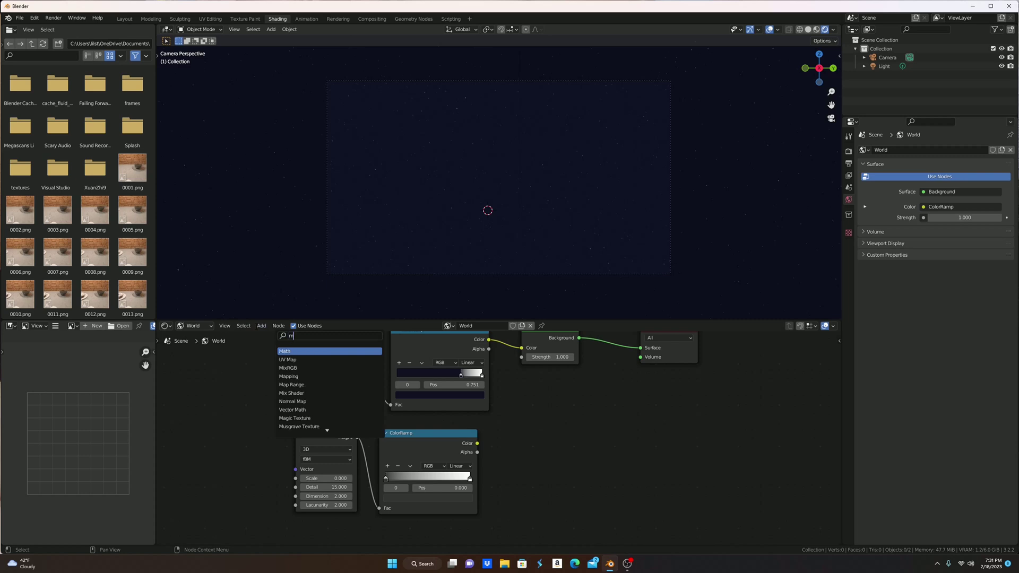
{"action": "type", "text": "ath"}
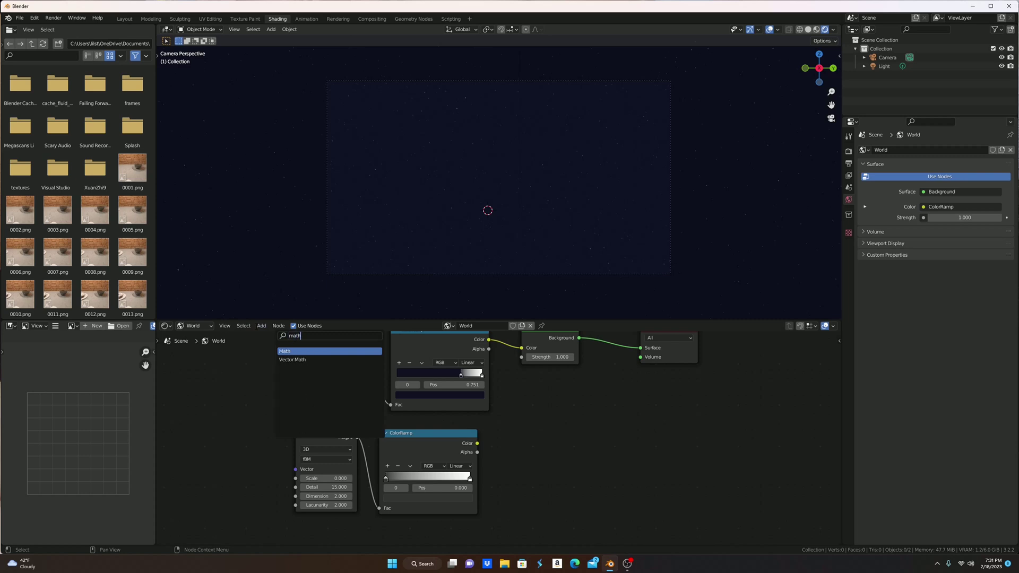
{"action": "key", "text": "Return"}
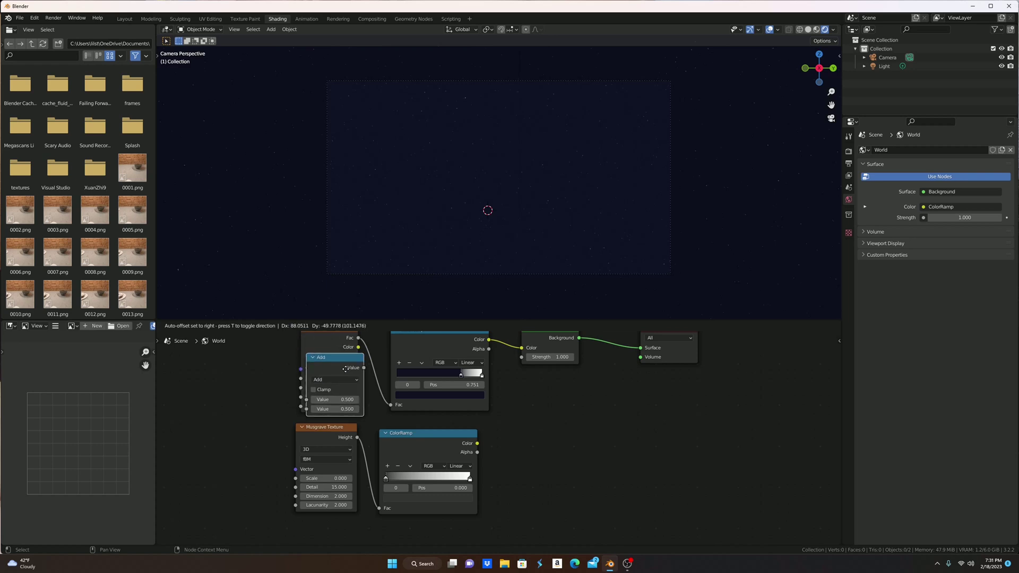
{"action": "left_click", "coordinate": [571, 435]}
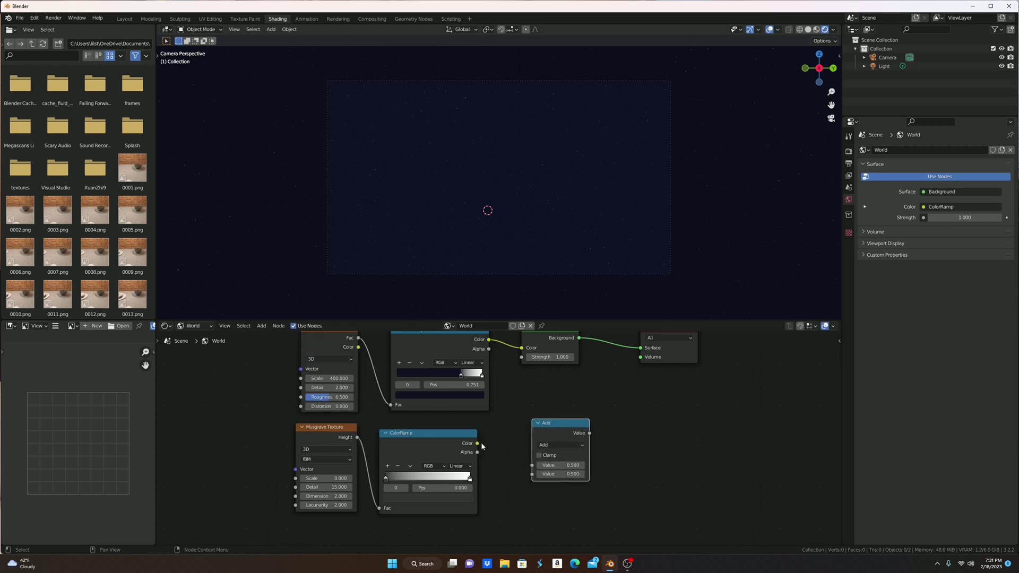
{"action": "left_click_drag", "start_coordinate": [481, 446], "coordinate": [532, 466]}
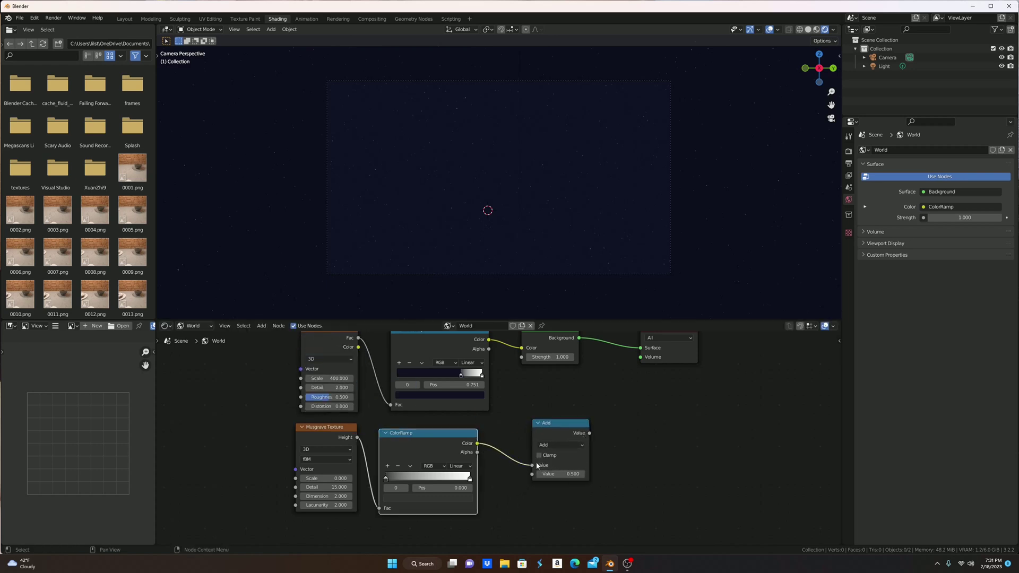
{"action": "double_click", "coordinate": [557, 473]}
{"action": "type", "text": "5"}
{"action": "key", "text": "Return"}
{"action": "left_click_drag", "start_coordinate": [589, 432], "coordinate": [522, 358]}
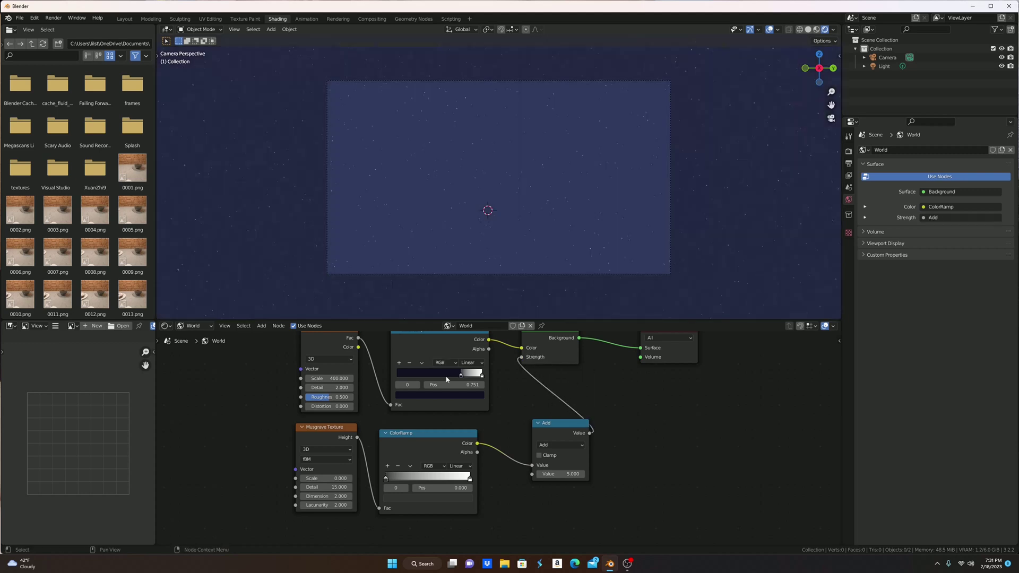
Step: Darken the sky ramp's dark stop to a nearly black deep blue
{"action": "left_click", "coordinate": [448, 394]}
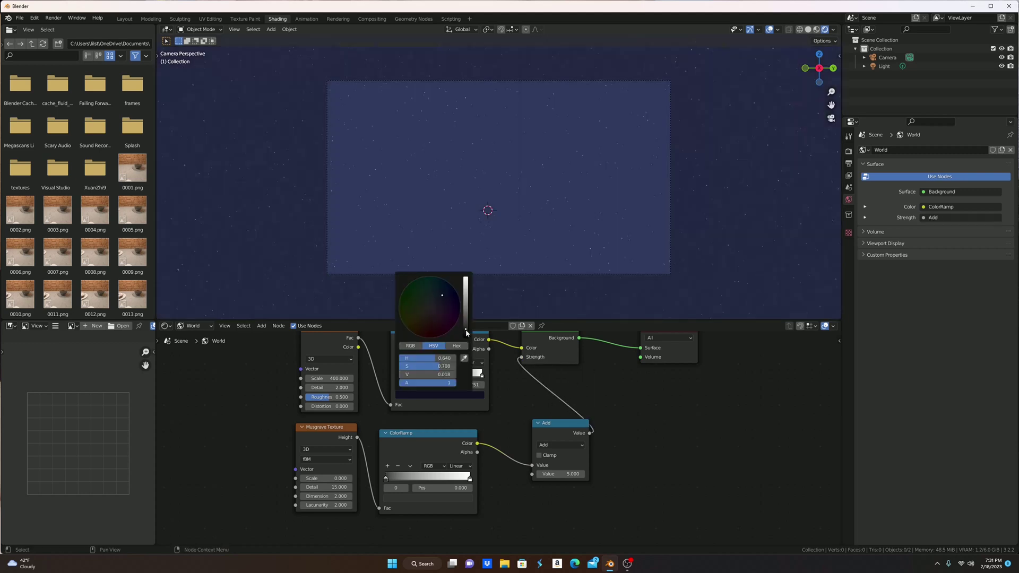
{"action": "left_click_drag", "start_coordinate": [465, 333], "coordinate": [467, 334]}
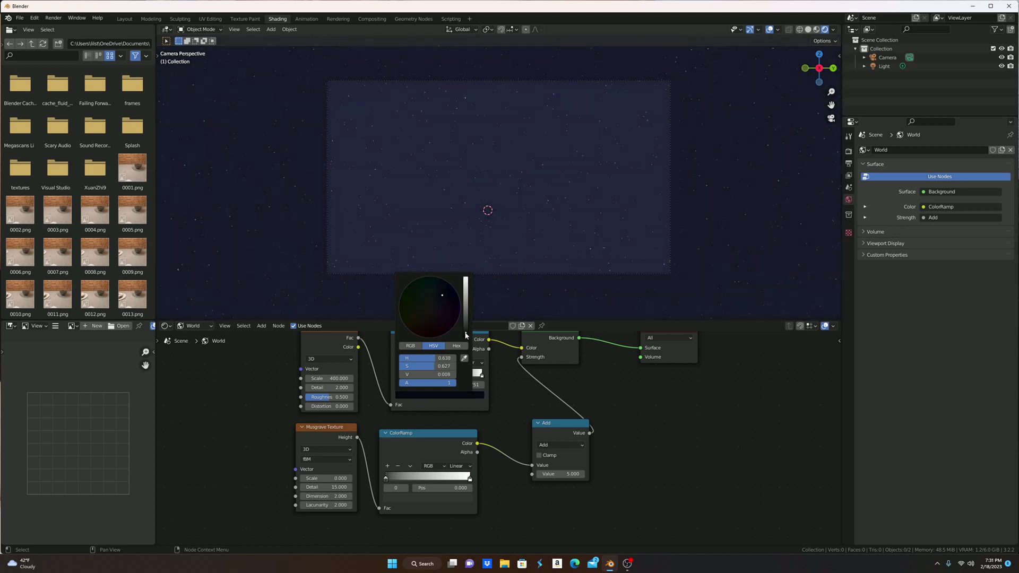
{"action": "left_click_drag", "start_coordinate": [443, 300], "coordinate": [444, 294]}
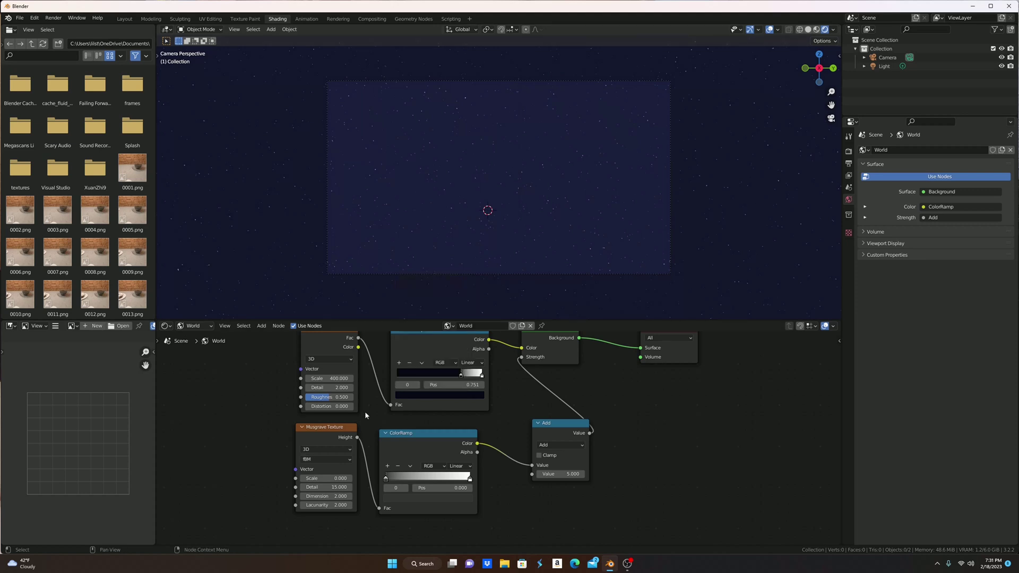
Step: Save the scene with Save As under the name star1.blend
{"action": "left_click", "coordinate": [19, 18]}
{"action": "left_click", "coordinate": [37, 84]}
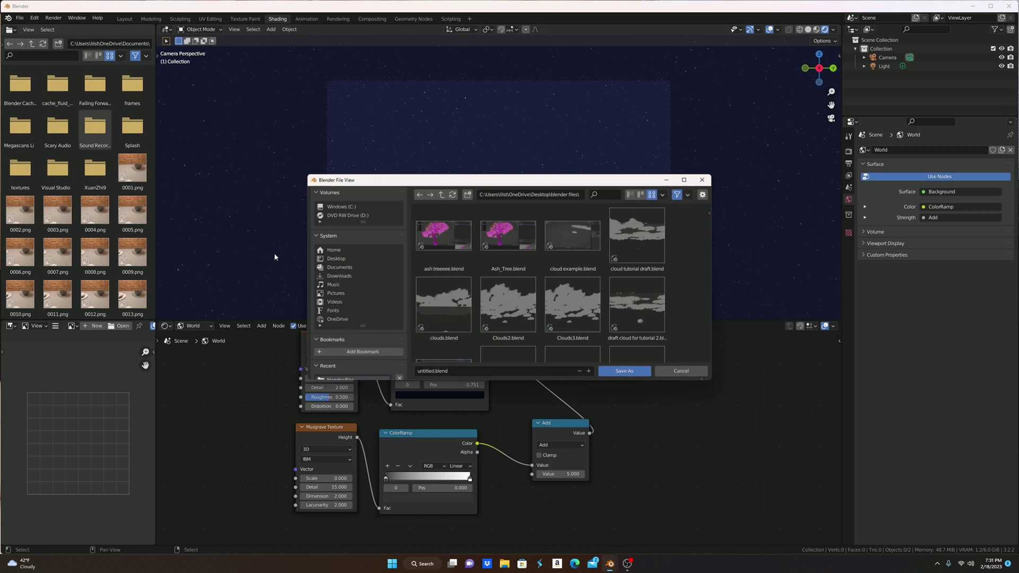
{"action": "type", "text": "stars"}
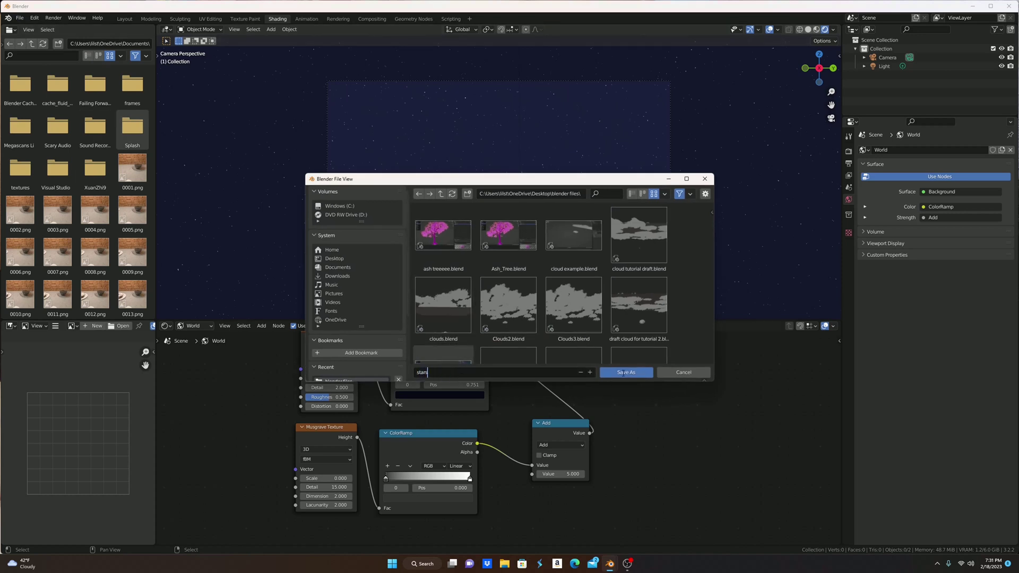
{"action": "key", "text": "Return"}
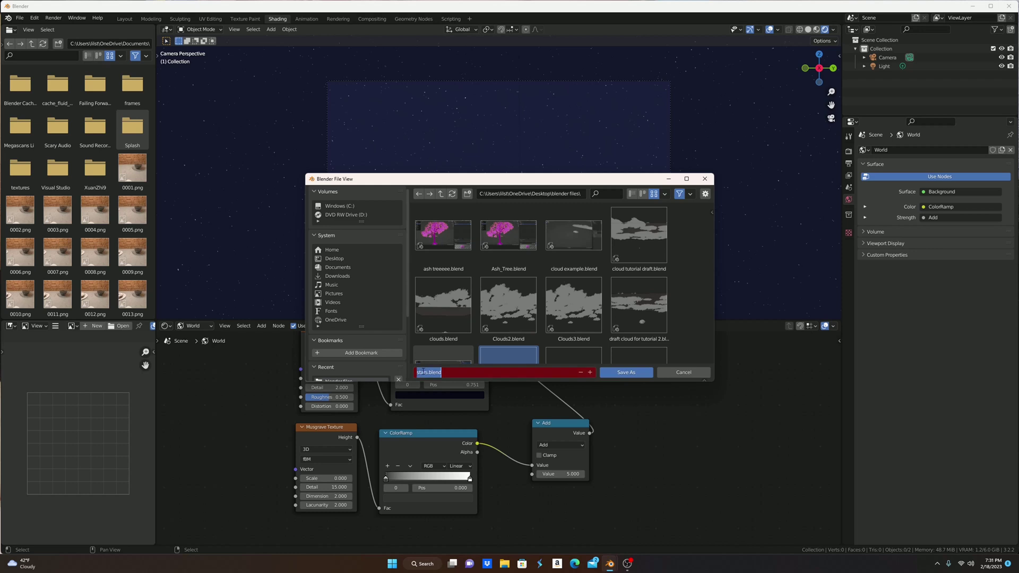
{"action": "key", "text": "BackSpace"}
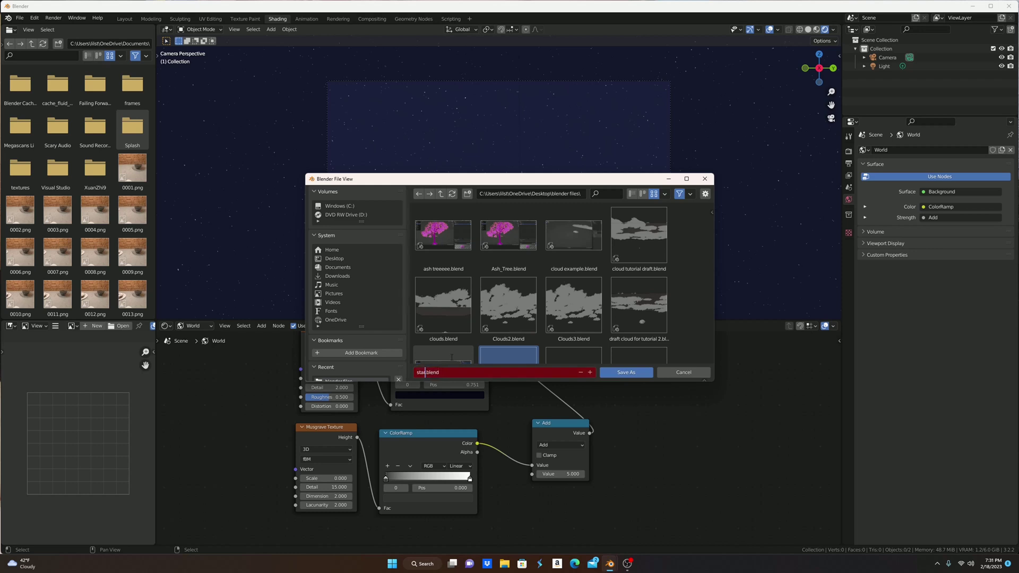
{"action": "key", "text": "Return"}
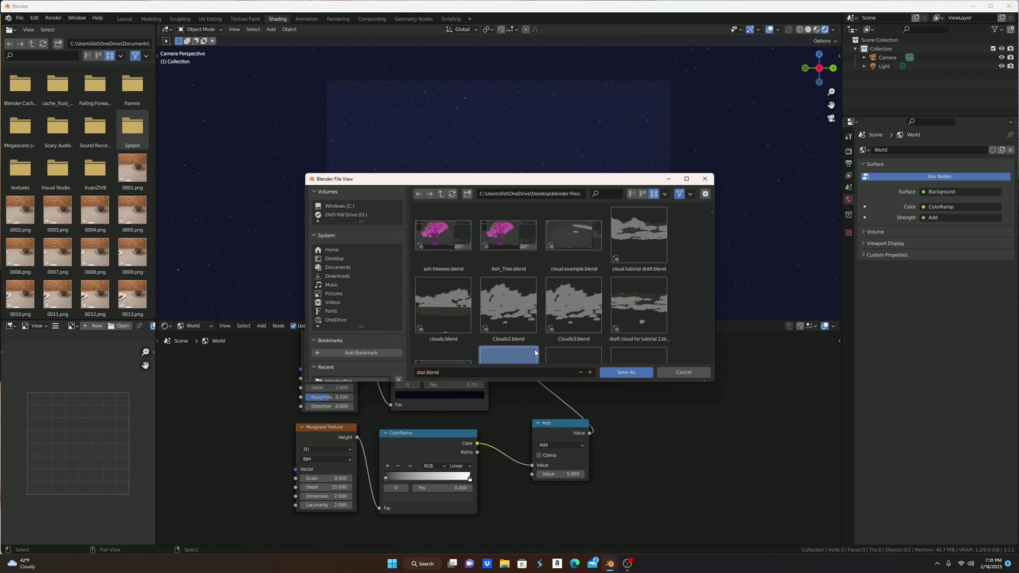
{"action": "left_click", "coordinate": [590, 373]}
{"action": "left_click", "coordinate": [624, 373]}
{"action": "left_click", "coordinate": [22, 18]}
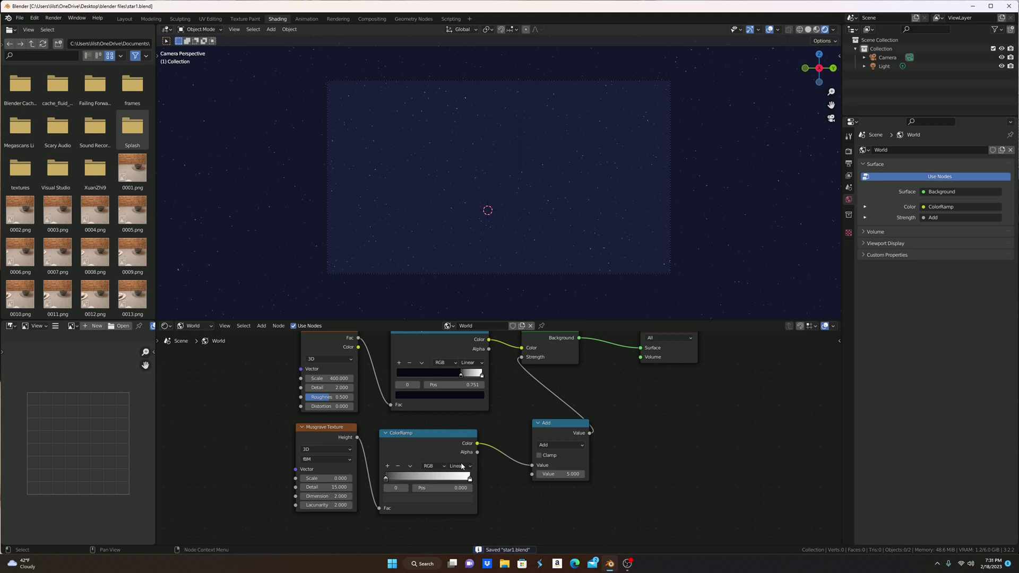
Step: Add a UV Sphere and scale it down to a tiny dot
{"action": "middle_click_drag", "start_coordinate": [461, 466], "coordinate": [458, 491]}
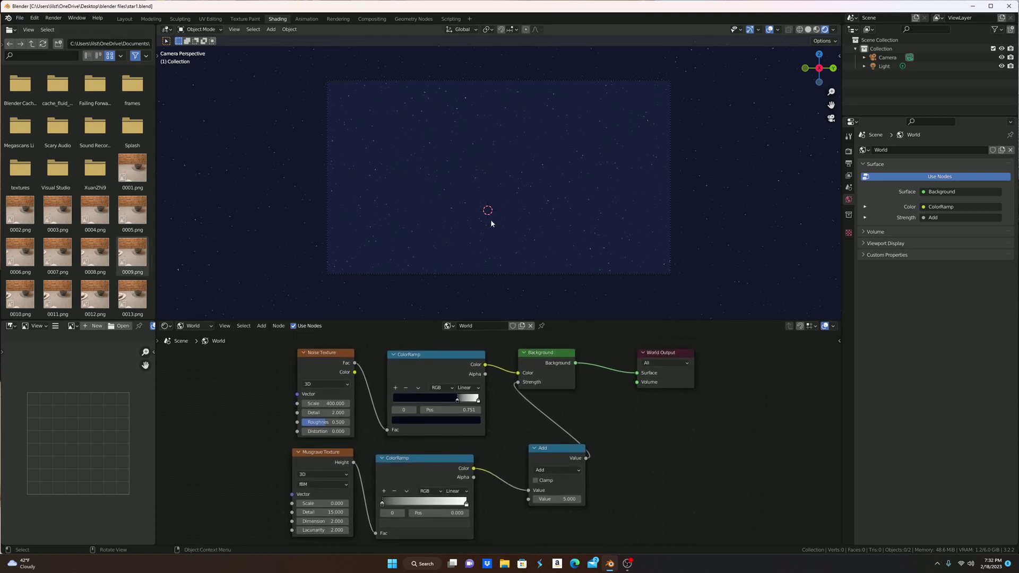
{"action": "key", "text": "shift+a"}
{"action": "mouse_move", "coordinate": [490, 218]}
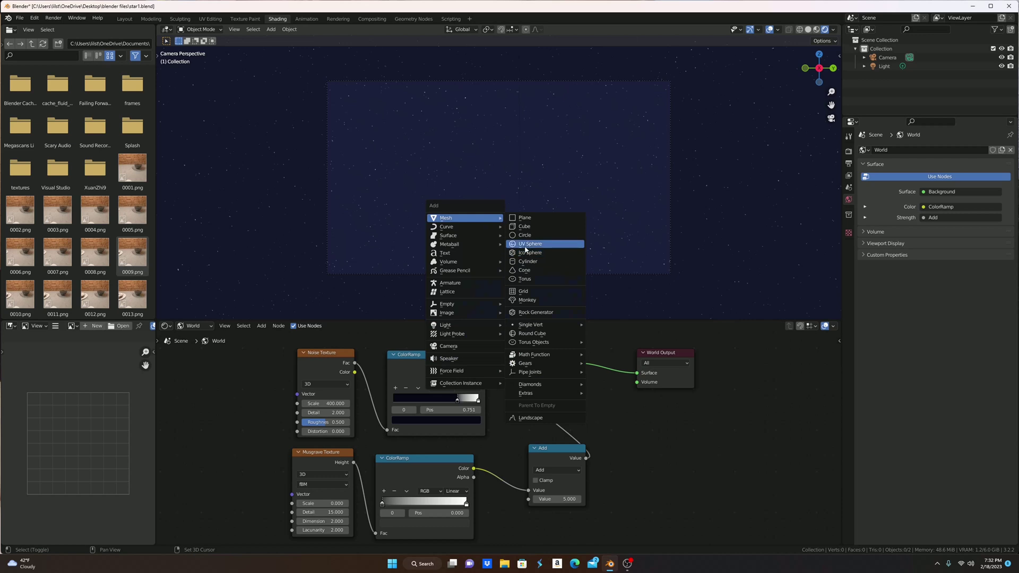
{"action": "left_click", "coordinate": [529, 243]}
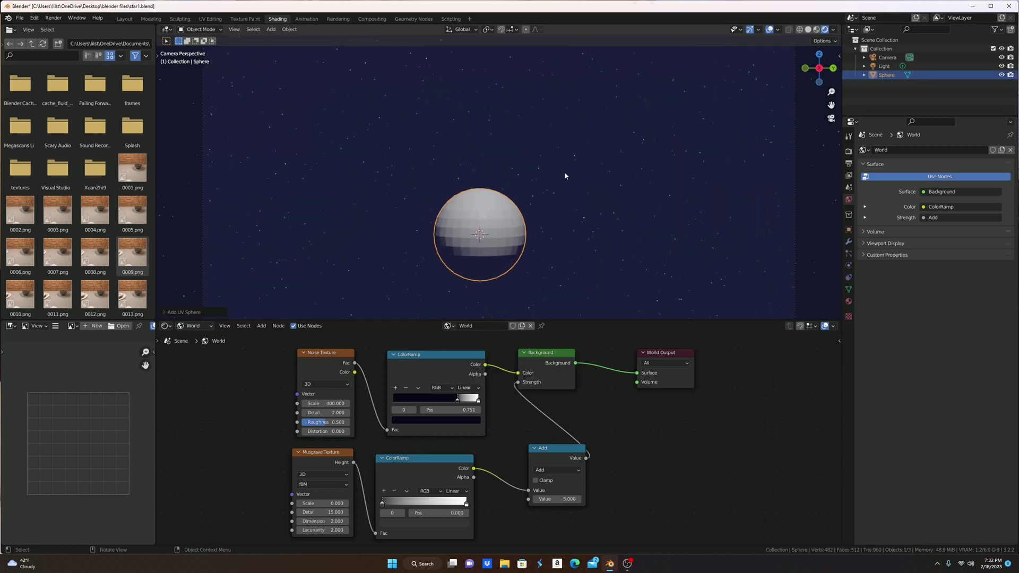
{"action": "key", "text": "s"}
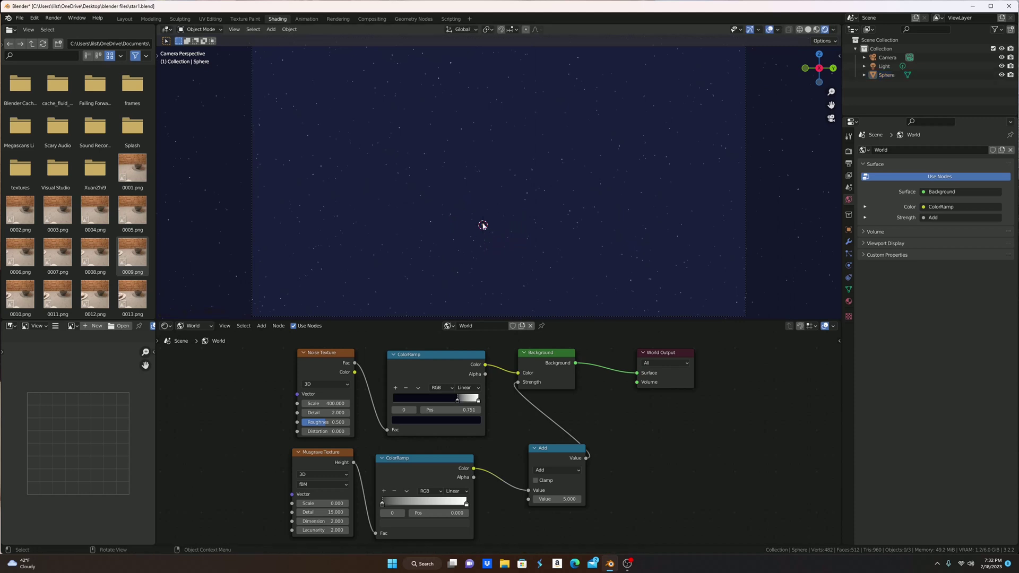
{"action": "left_click", "coordinate": [508, 226]}
Step: Reselect the sphere star, resize it once more, then deselect it
{"action": "right_click", "coordinate": [627, 222], "text": "shift"}
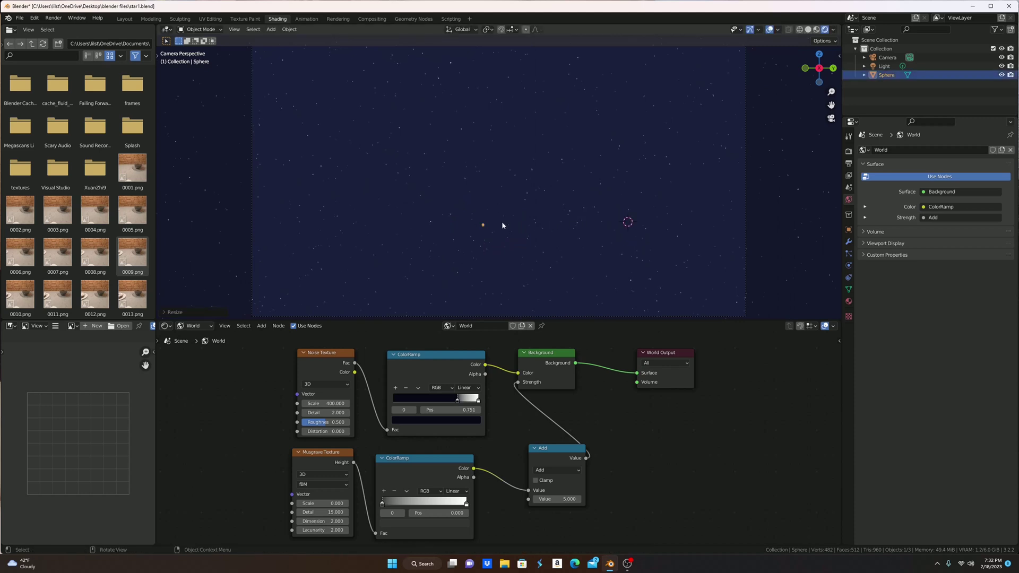
{"action": "left_click", "coordinate": [479, 227]}
{"action": "left_click", "coordinate": [483, 225]}
{"action": "key", "text": "s"}
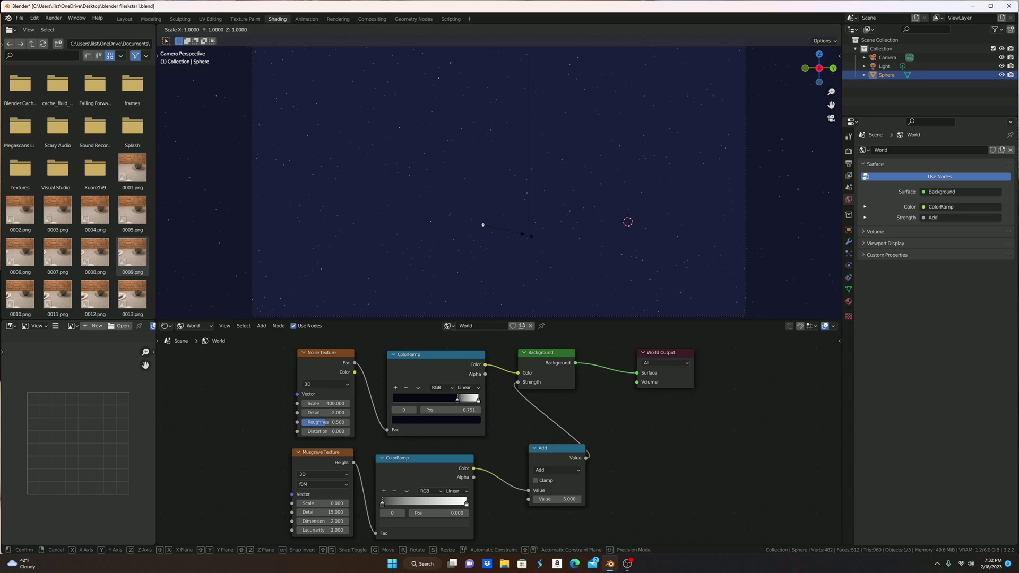
{"action": "left_click", "coordinate": [493, 210]}
{"action": "left_click", "coordinate": [512, 236]}
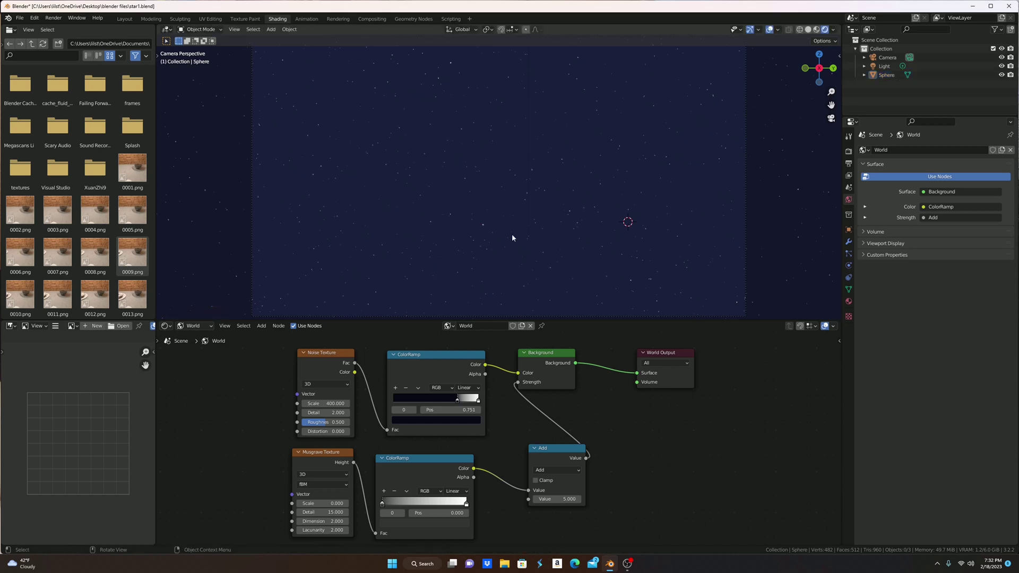
Step: Give the sphere a new material whose Surface is an Emission shader
{"action": "left_click", "coordinate": [482, 225]}
{"action": "left_click", "coordinate": [848, 301]}
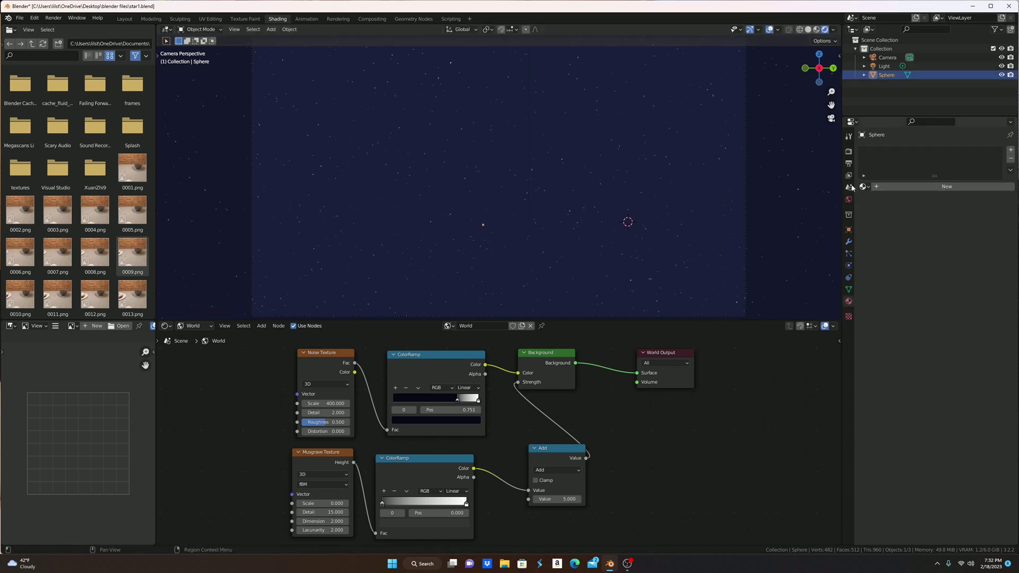
{"action": "left_click", "coordinate": [896, 189]}
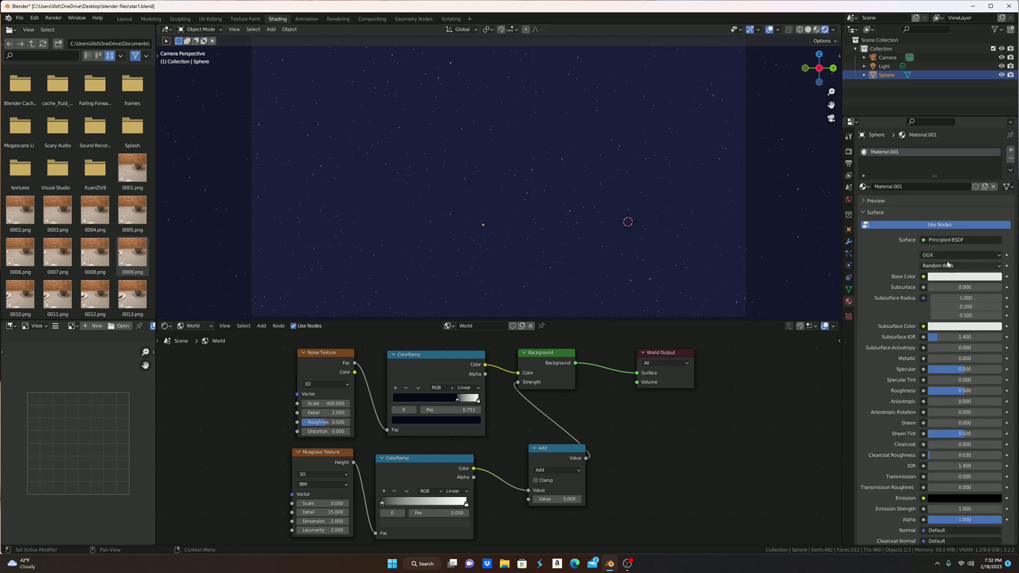
{"action": "left_click", "coordinate": [963, 240]}
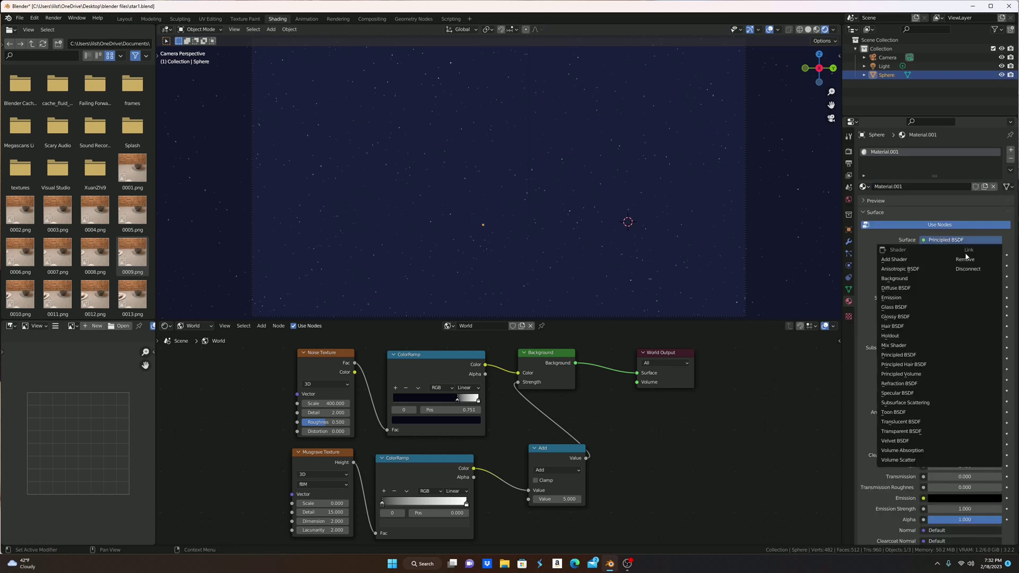
{"action": "left_click", "coordinate": [899, 297]}
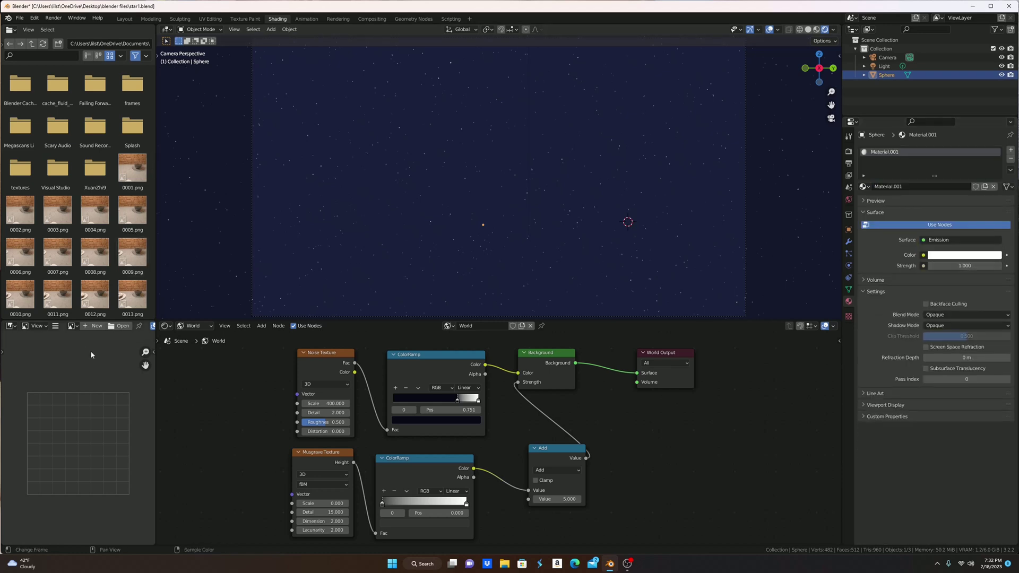
Step: Switch the node editor to Object shaders to show the sphere's material nodes
{"action": "left_click", "coordinate": [186, 326]}
{"action": "left_click", "coordinate": [185, 337]}
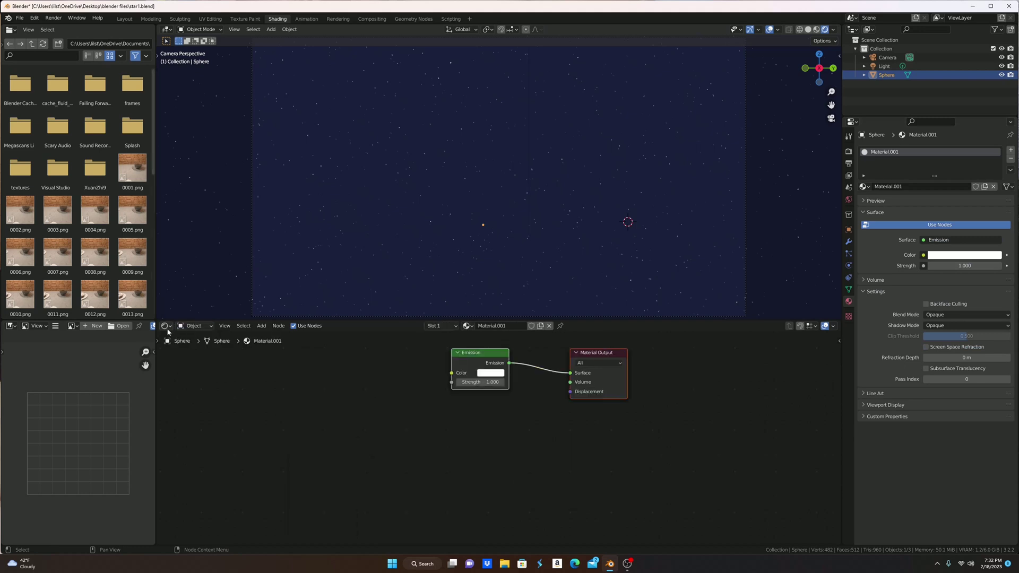
{"action": "left_click", "coordinate": [167, 328]}
Step: Set the emission Strength to 2 and keyframe it at frame 1
{"action": "left_click", "coordinate": [274, 359]}
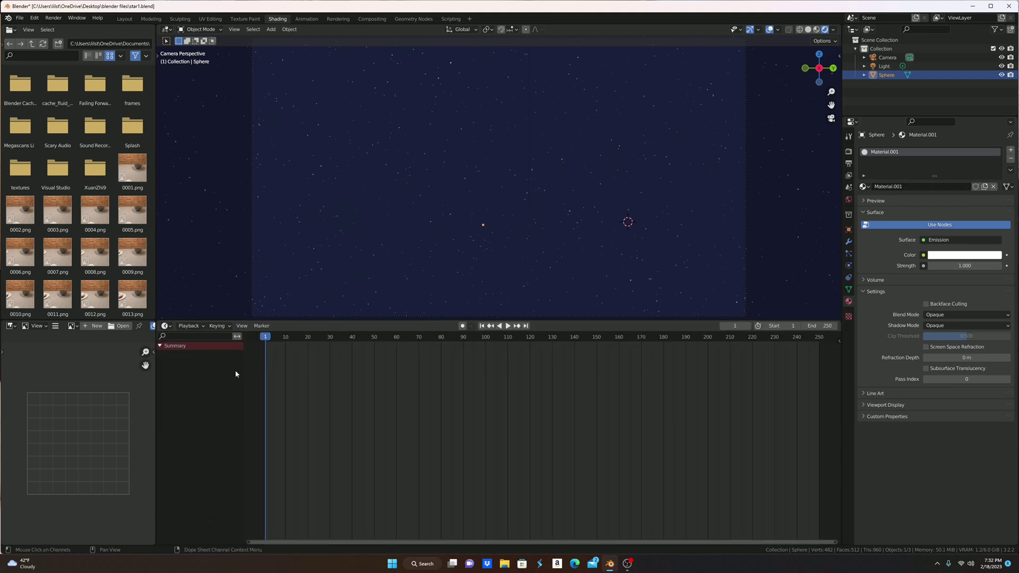
{"action": "left_click", "coordinate": [981, 265]}
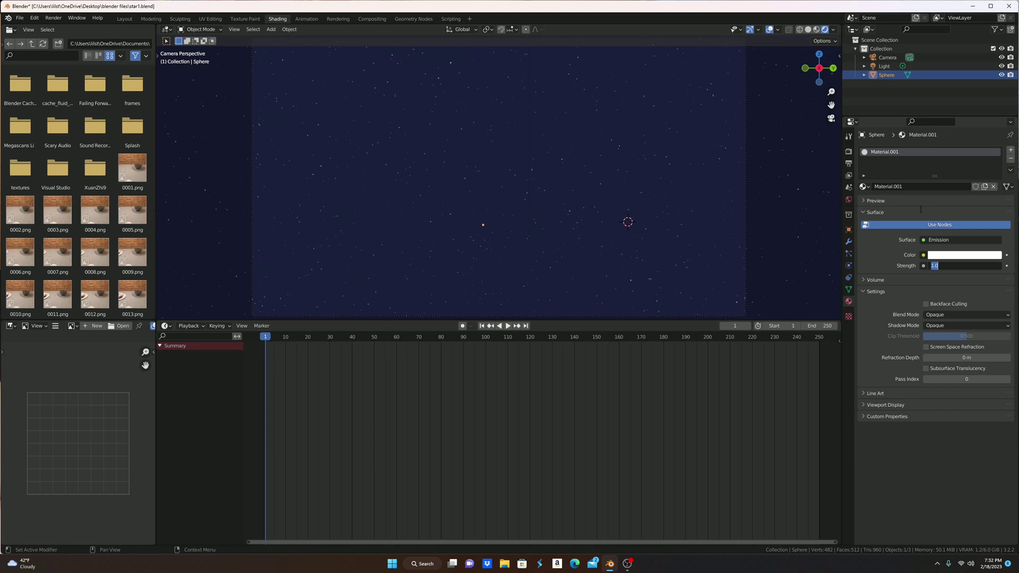
{"action": "type", "text": "2"}
{"action": "key", "text": "Return"}
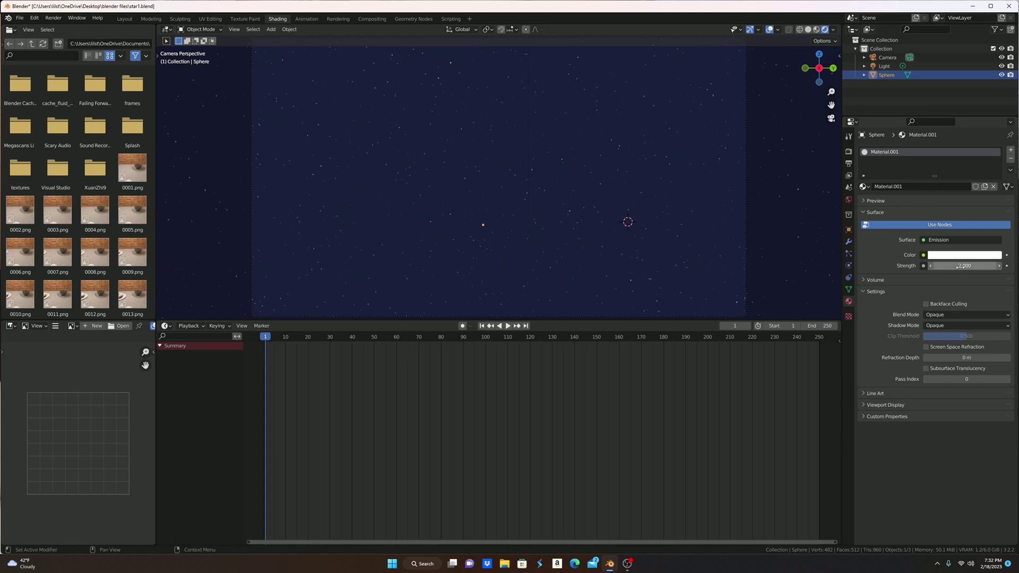
{"action": "left_click", "coordinate": [1006, 265]}
Step: At frame 5, set the emission Strength to 30 and keyframe it
{"action": "mouse_move", "coordinate": [278, 344]}
{"action": "left_mouse_down"}
{"action": "mouse_move", "coordinate": [262, 344]}
{"action": "mouse_move", "coordinate": [275, 344]}
{"action": "left_mouse_up"}
{"action": "left_click", "coordinate": [964, 266]}
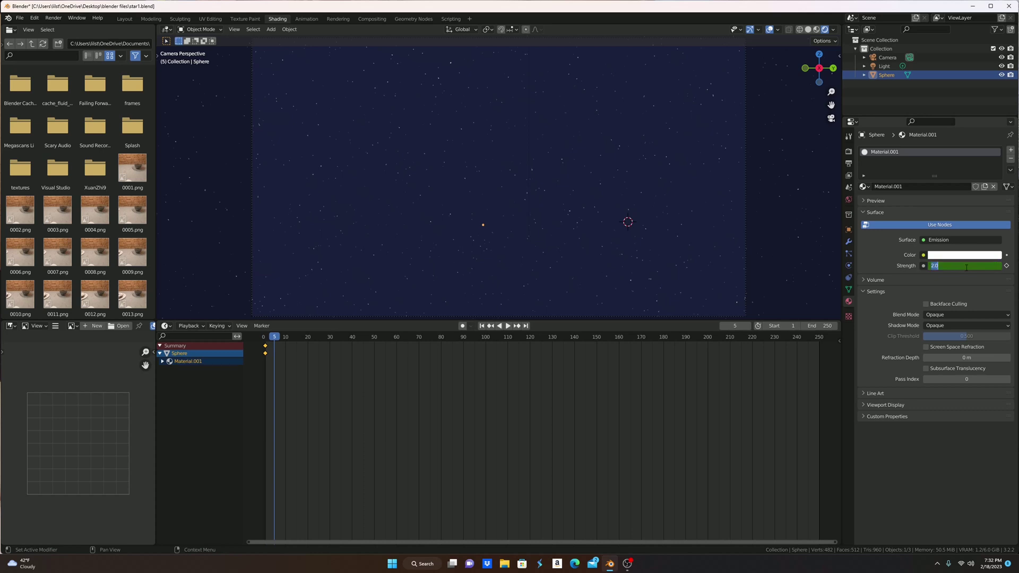
{"action": "type", "text": "30"}
{"action": "key", "text": "Return"}
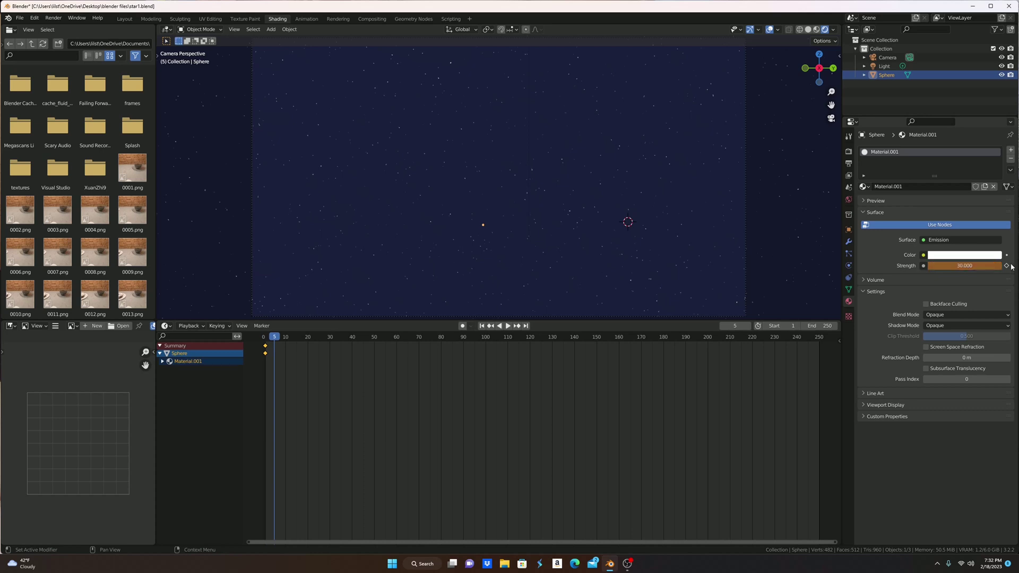
{"action": "left_click", "coordinate": [1006, 265]}
Step: Turn on Bloom in the Eevee render settings so the star glows
{"action": "left_click", "coordinate": [847, 164]}
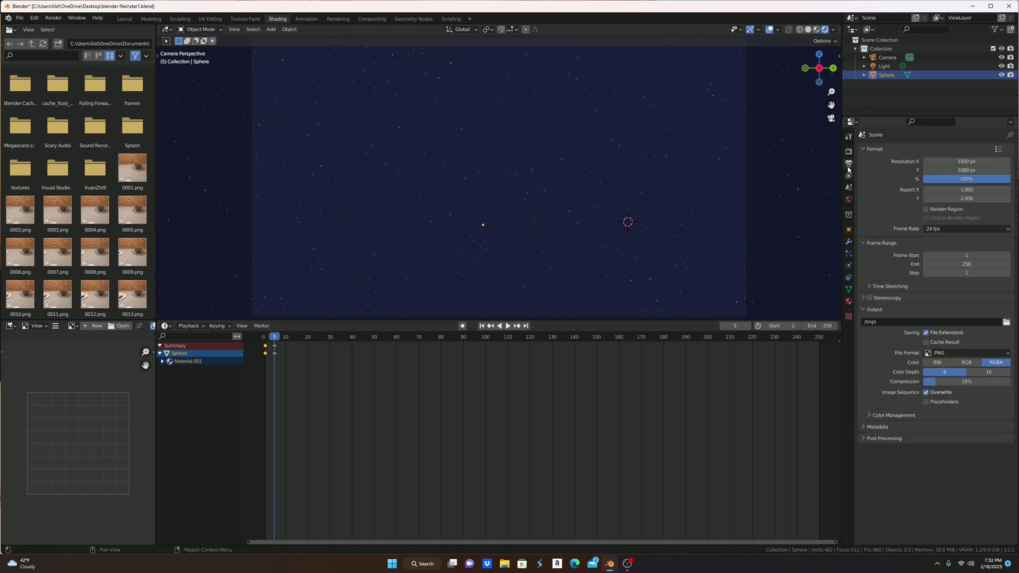
{"action": "left_click", "coordinate": [848, 151]}
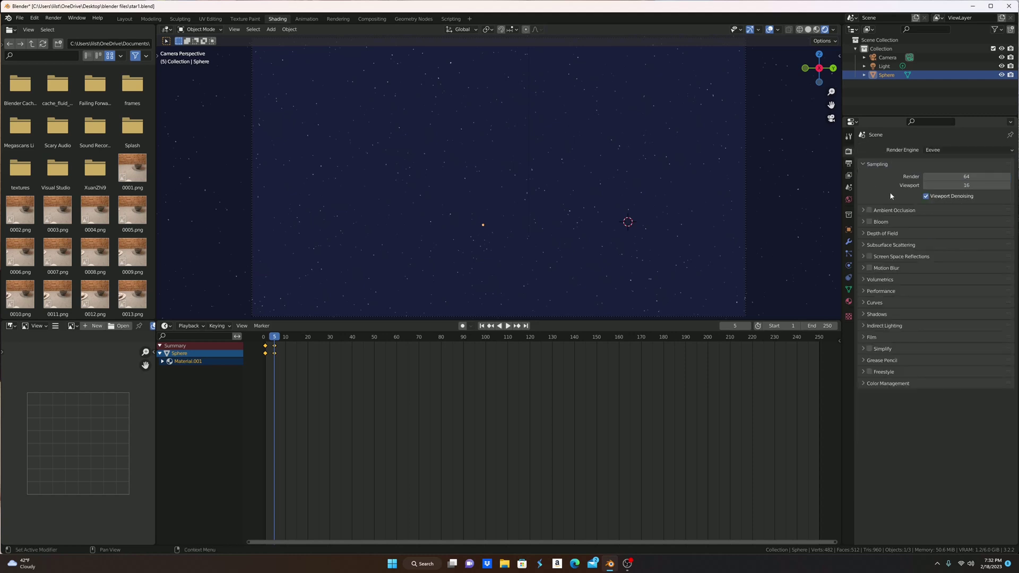
{"action": "left_click", "coordinate": [870, 222]}
{"action": "left_click", "coordinate": [882, 222]}
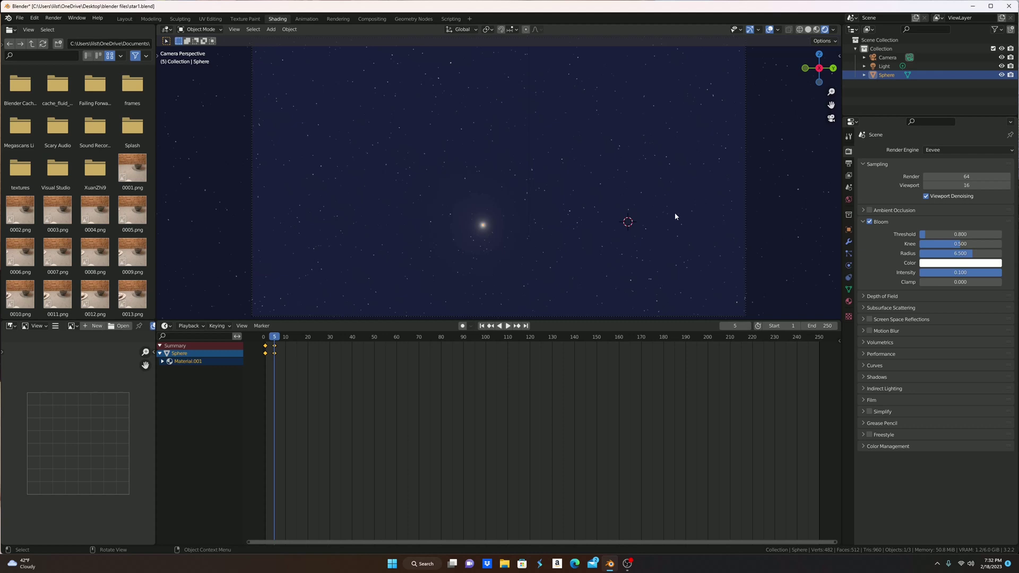
Step: Shrink the glowing sphere star further through several successive scale passes
{"action": "key", "text": "s"}
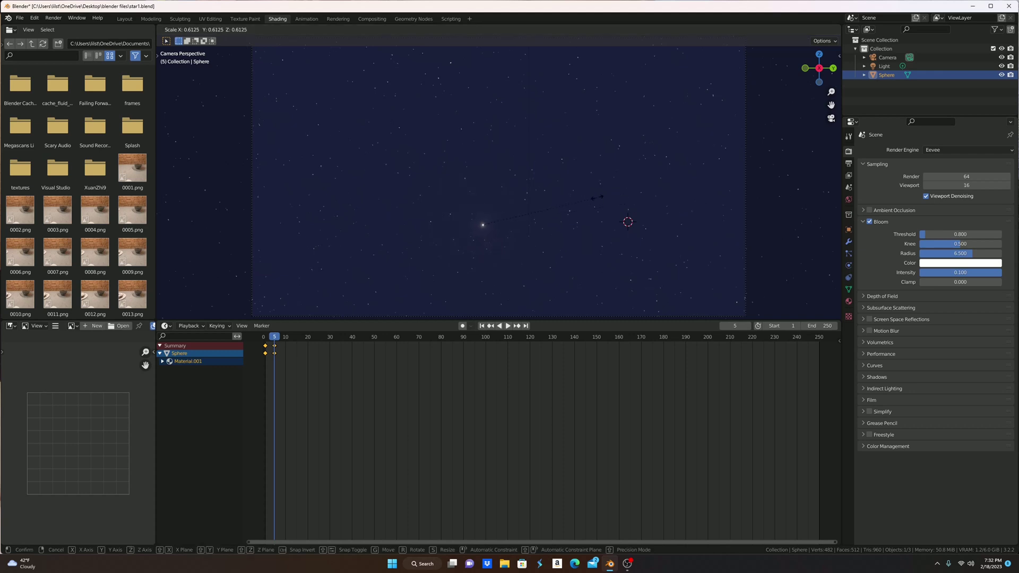
{"action": "left_click", "coordinate": [590, 199]}
{"action": "left_click", "coordinate": [500, 223]}
{"action": "left_click", "coordinate": [482, 227]}
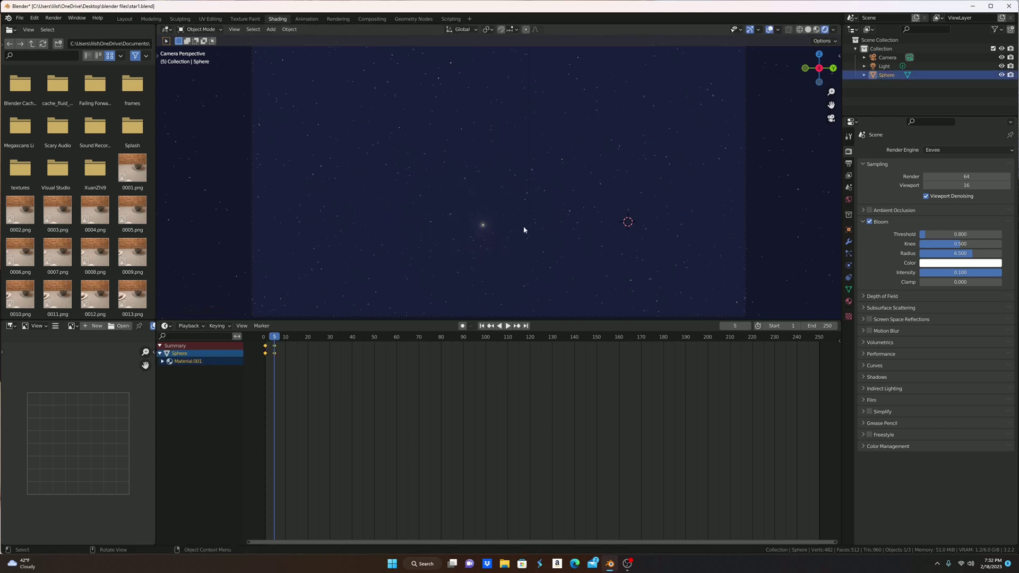
{"action": "key", "text": "s"}
{"action": "left_click", "coordinate": [480, 223]}
{"action": "left_click", "coordinate": [500, 217]}
{"action": "left_click", "coordinate": [483, 225]}
{"action": "key", "text": "s"}
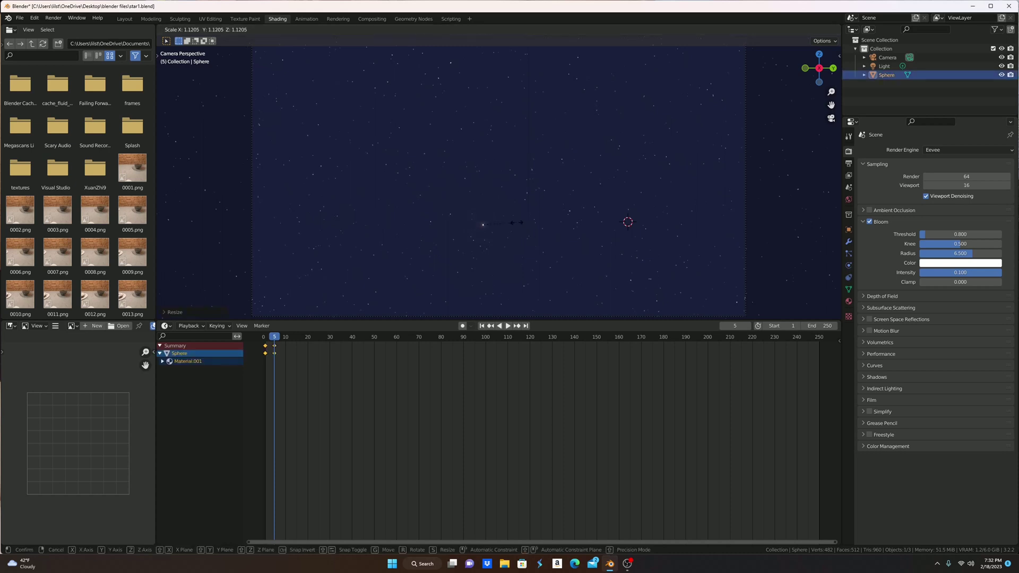
{"action": "left_click", "coordinate": [514, 223]}
{"action": "left_click", "coordinate": [500, 226]}
{"action": "left_click", "coordinate": [483, 227]}
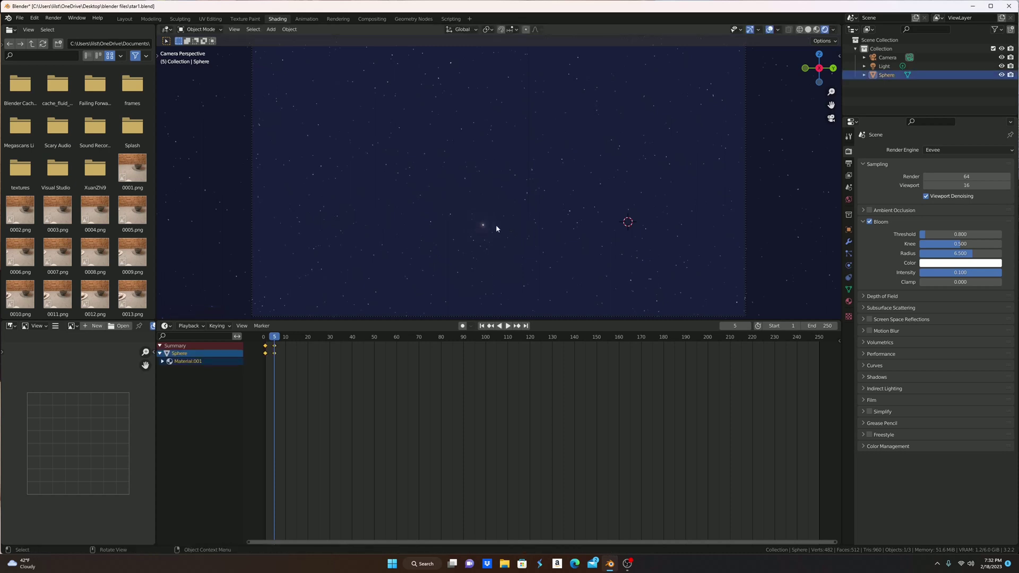
{"action": "key", "text": "s"}
{"action": "left_click", "coordinate": [499, 221]}
{"action": "left_click", "coordinate": [489, 228]}
{"action": "left_click", "coordinate": [485, 226]}
Step: Resize the star sphere, then reselect it so its keyframes show in the Dope Sheet
{"action": "key", "text": "s"}
{"action": "left_click", "coordinate": [503, 223]}
{"action": "left_click", "coordinate": [475, 241]}
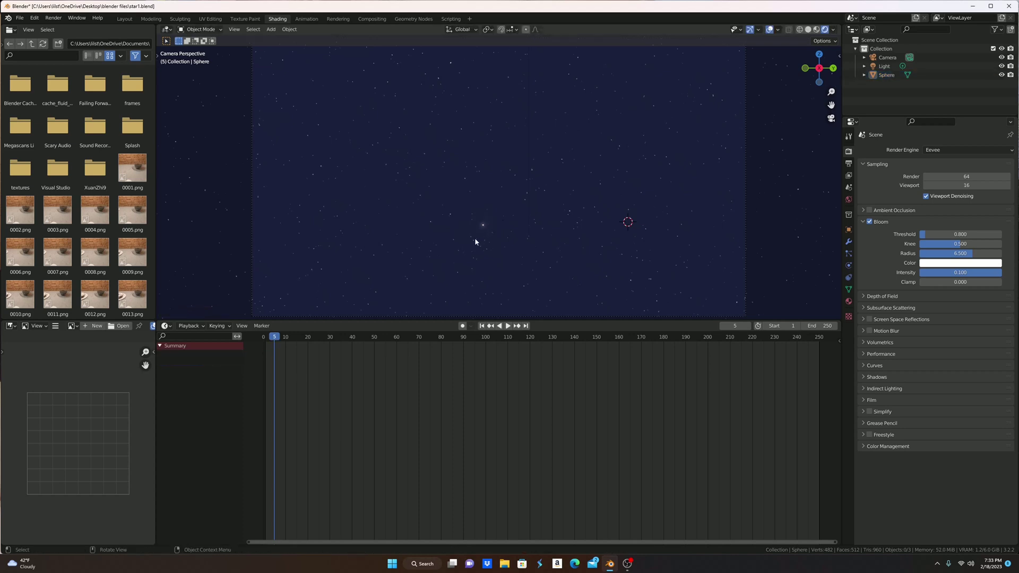
{"action": "left_click", "coordinate": [480, 227]}
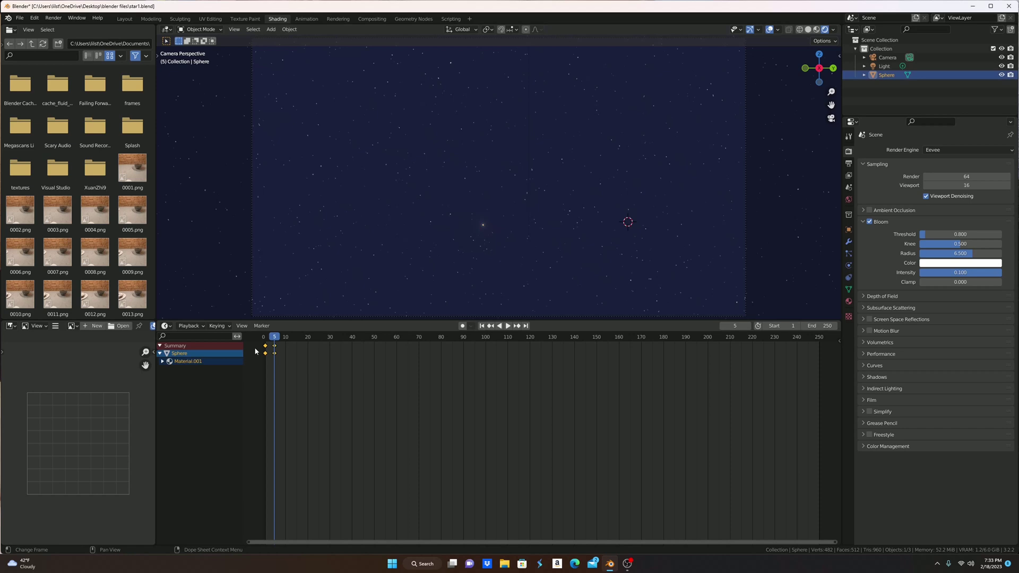
Step: Copy the twinkle keyframes to frame 10, then around frames 20, 27 and 31
{"action": "key", "text": "shift+d"}
{"action": "type", "text": "10.0000)"}
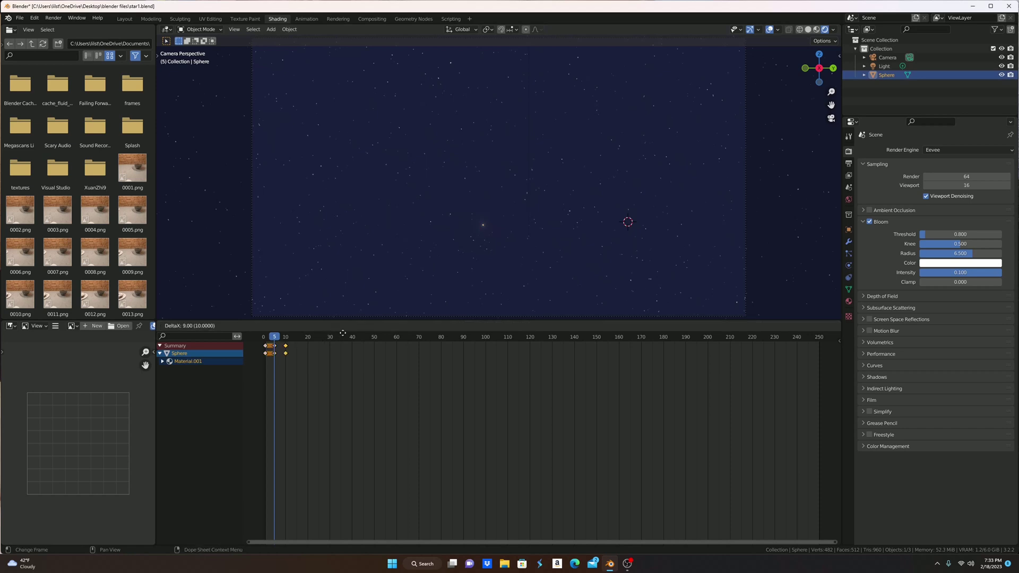
{"action": "key", "text": "Return"}
{"action": "key", "text": "shift+d"}
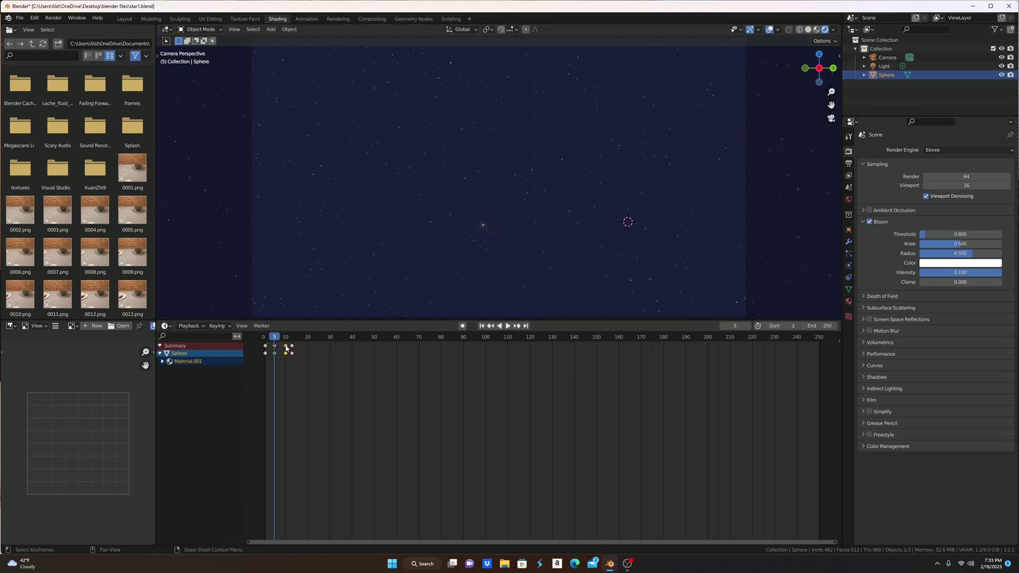
{"action": "left_click", "coordinate": [293, 352]}
{"action": "key", "text": "shift+d"}
{"action": "left_click", "coordinate": [305, 354]}
{"action": "key", "text": "shift+d"}
{"action": "left_click", "coordinate": [328, 353]}
{"action": "key", "text": "shift+d"}
{"action": "left_click", "coordinate": [335, 354]}
Step: Keep copying the twinkle keyframes near frames 35, 40, 46, 53, 55, 57, 62 and 66
{"action": "key", "text": "shift+d"}
{"action": "left_click", "coordinate": [332, 348]}
{"action": "key", "text": "shift+d"}
{"action": "left_click", "coordinate": [351, 352]}
{"action": "key", "text": "shift+d"}
{"action": "left_click", "coordinate": [355, 352]}
{"action": "key", "text": "shift+d"}
{"action": "left_click", "coordinate": [366, 356]}
{"action": "key", "text": "shift+d"}
{"action": "left_click", "coordinate": [393, 348]}
{"action": "key", "text": "shift+d"}
{"action": "left_click", "coordinate": [392, 351]}
{"action": "key", "text": "shift+d"}
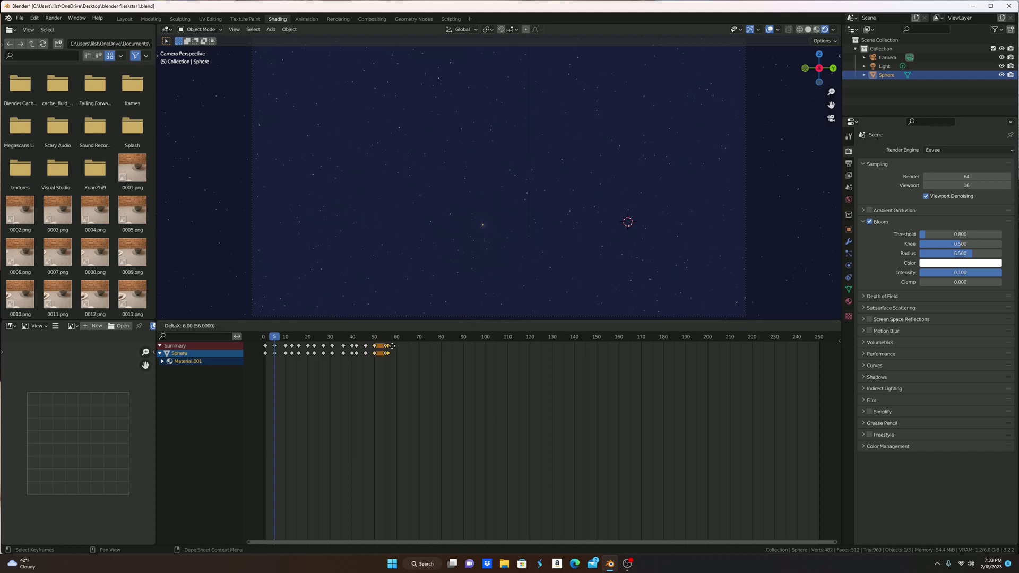
{"action": "left_click", "coordinate": [388, 349]}
{"action": "key", "text": "shift+d"}
{"action": "left_click", "coordinate": [399, 350]}
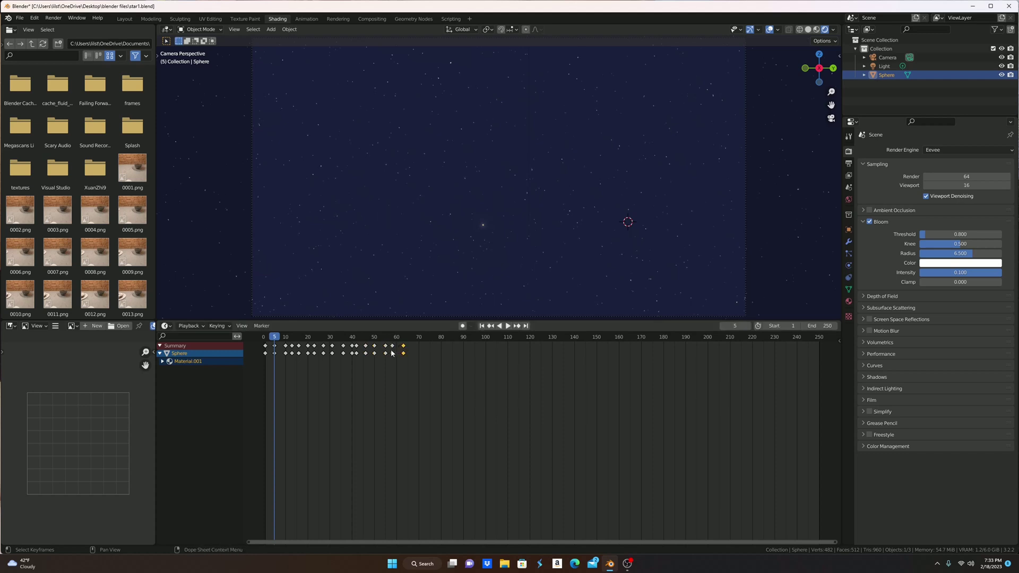
{"action": "key", "text": "shift+d"}
{"action": "left_click", "coordinate": [400, 352]}
{"action": "left_click", "coordinate": [479, 327]}
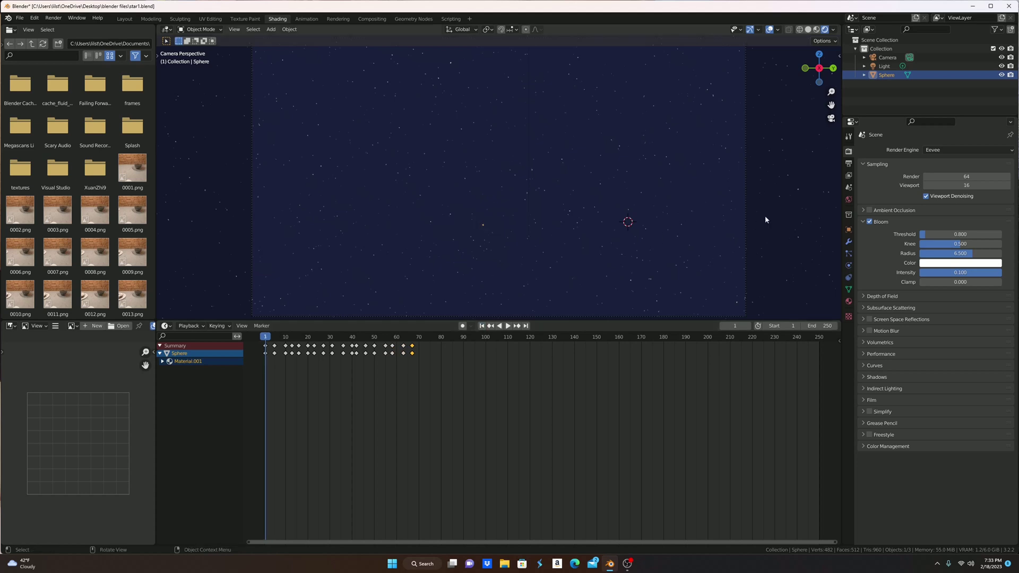
{"action": "left_click", "coordinate": [736, 228]}
{"action": "key", "text": "space"}
{"action": "key", "text": "space"}
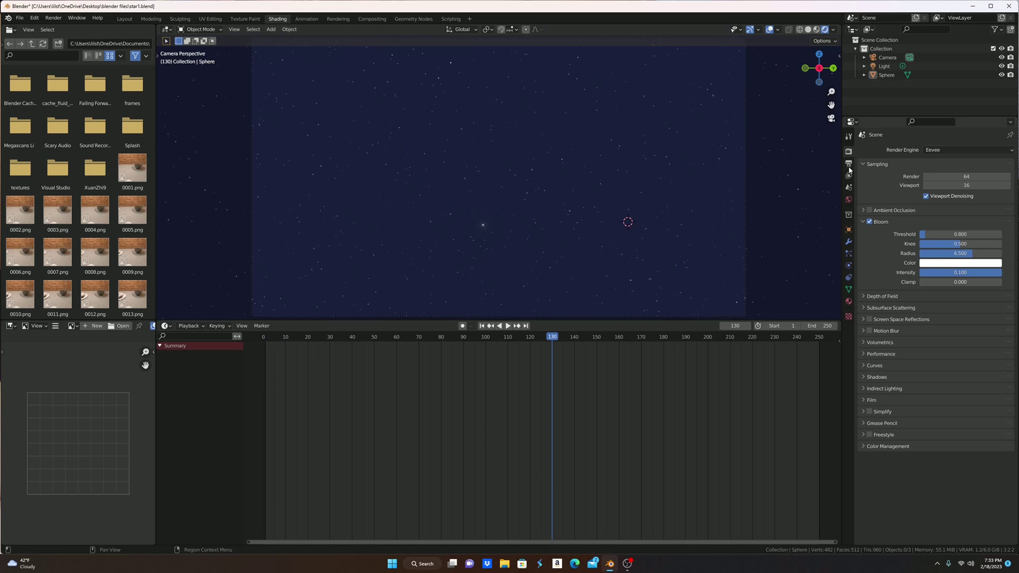
{"action": "key", "text": "ctrl+z"}
{"action": "key", "text": "s"}
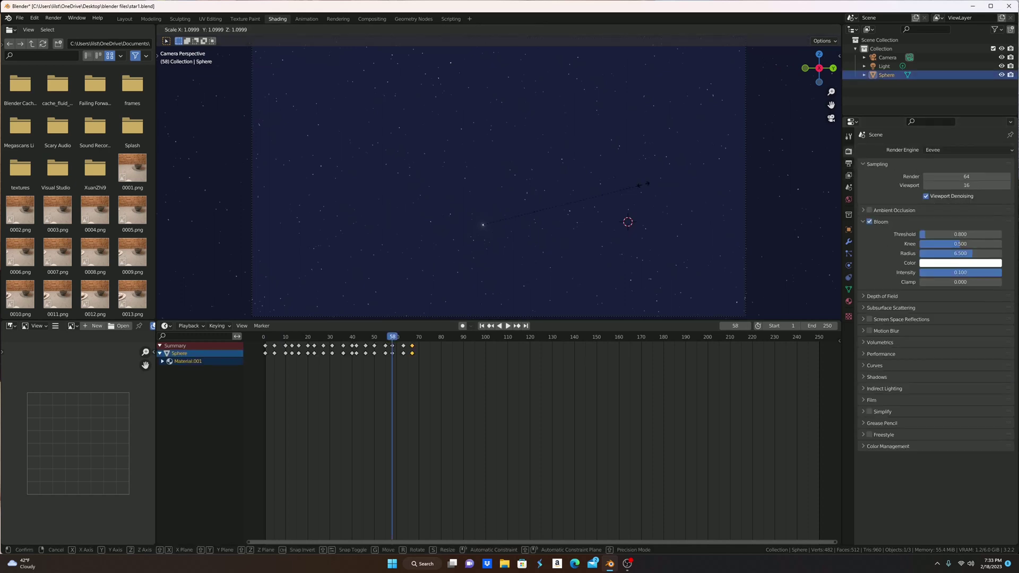
{"action": "key", "text": "Escape"}
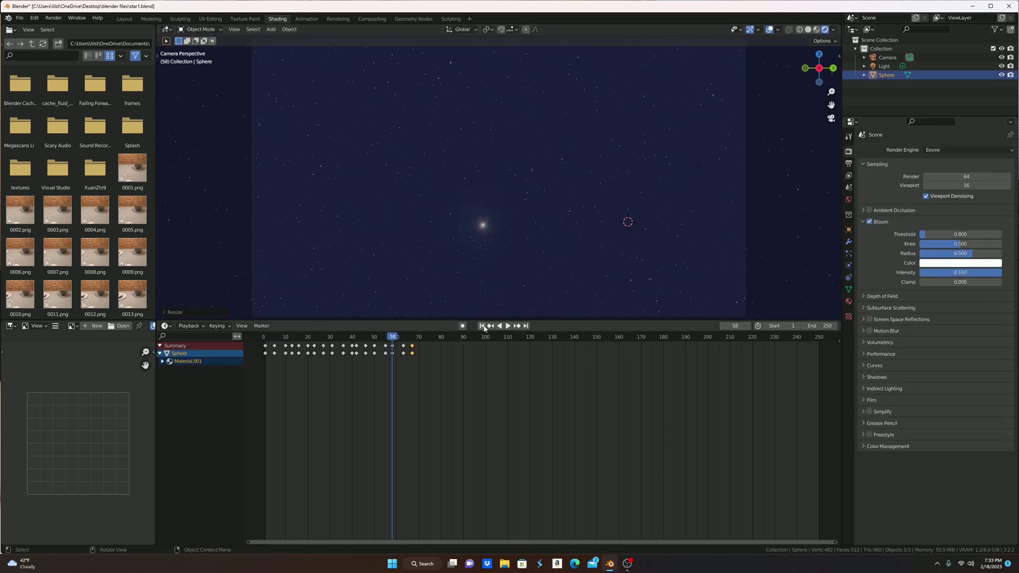
{"action": "key", "text": "shift+Left"}
{"action": "key", "text": "space"}
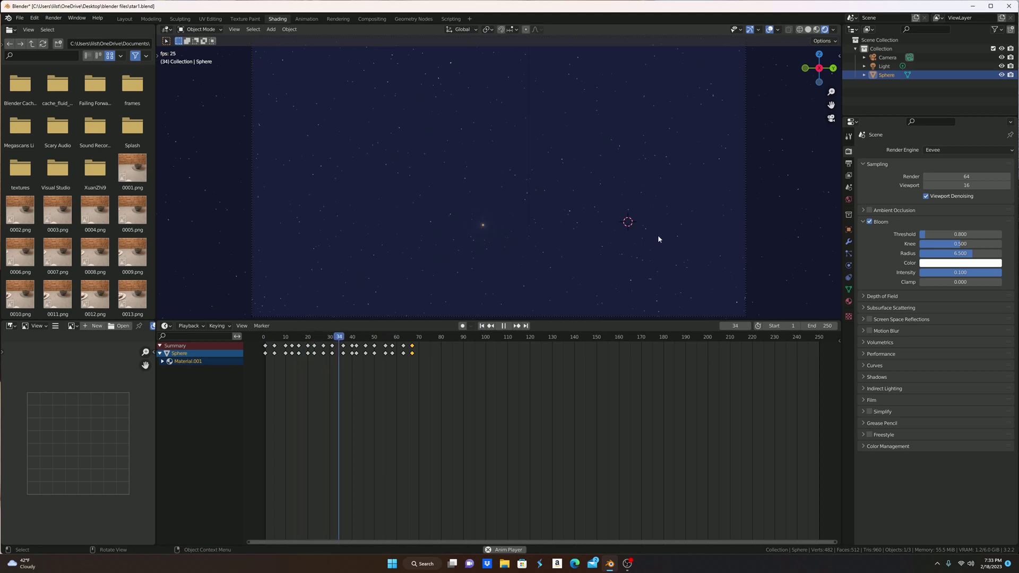
{"action": "left_click", "coordinate": [522, 251]}
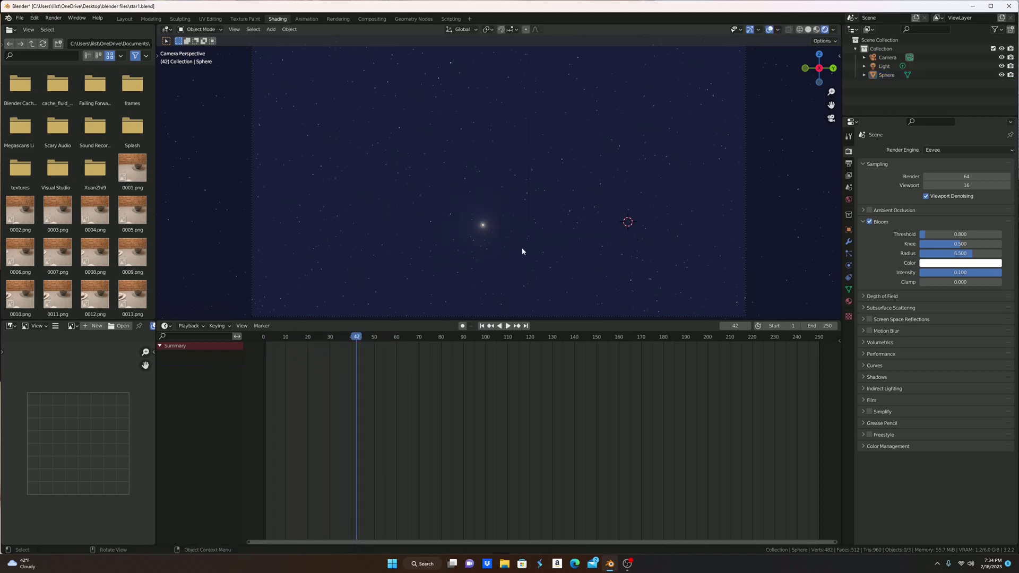
{"action": "left_click", "coordinate": [481, 326]}
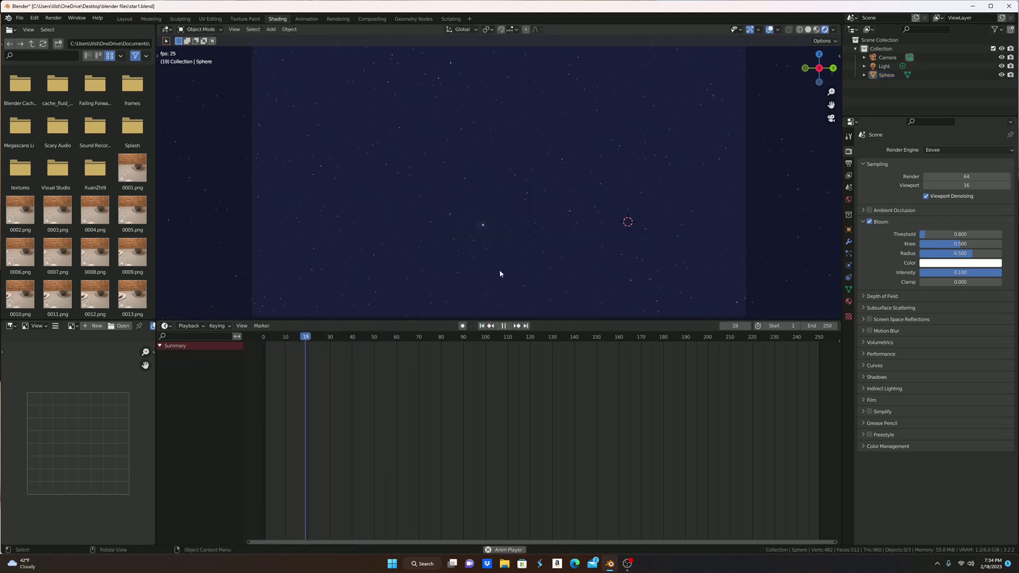
{"action": "left_click", "coordinate": [485, 226]}
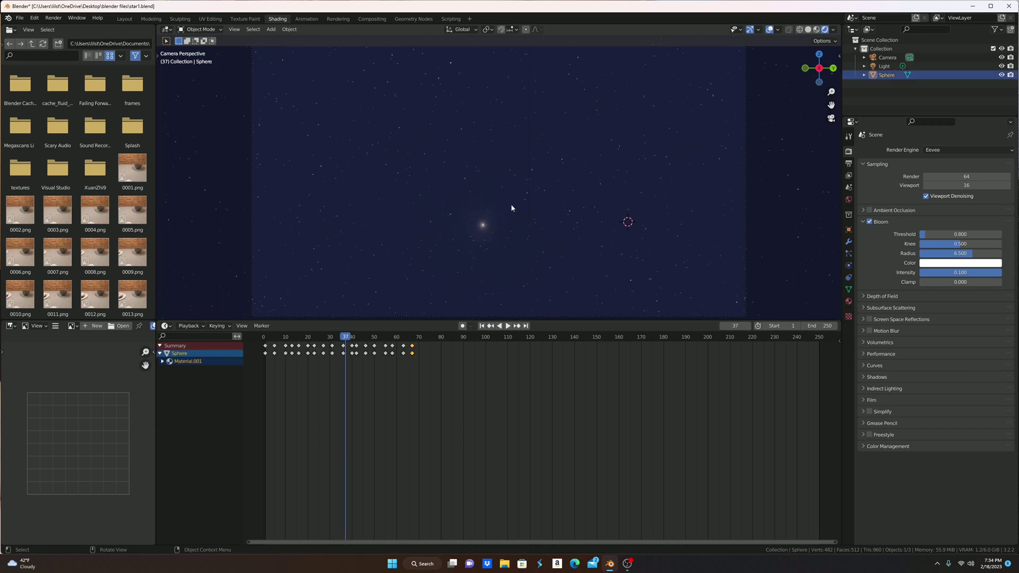
Step: Move the first star toward the upper left of the sky
{"action": "scroll", "coordinate": [550, 189], "scroll_direction": "down", "scroll_amount": 2}
{"action": "key", "text": "g"}
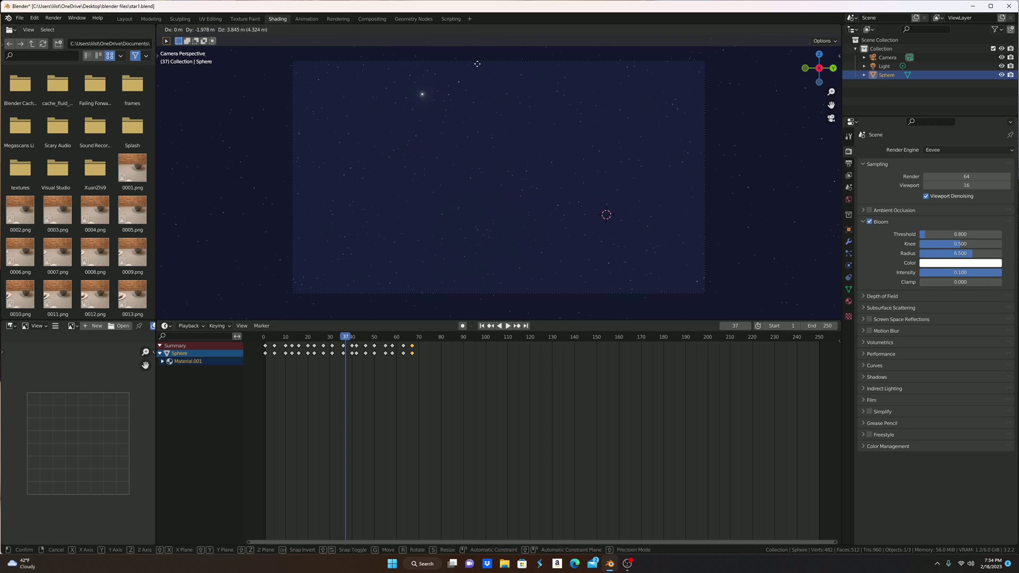
{"action": "left_click", "coordinate": [477, 64]}
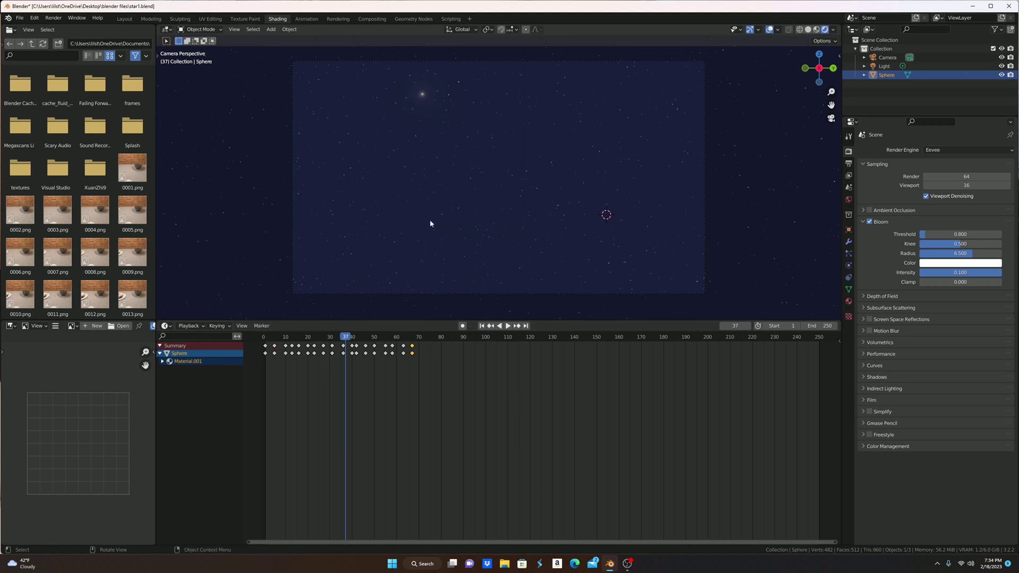
Step: Duplicate the star to the lower left and show its Material properties
{"action": "key", "text": "shift+d"}
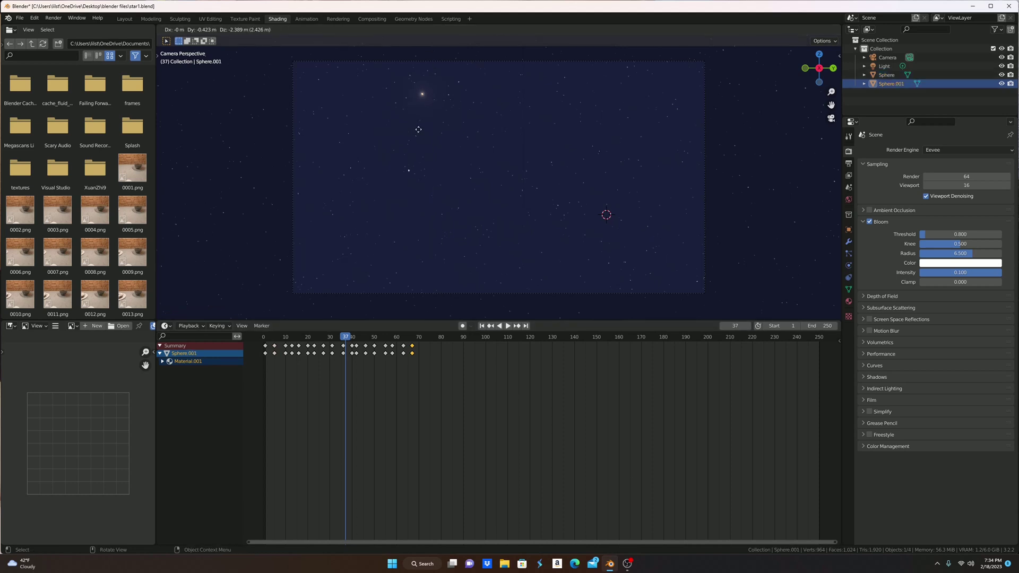
{"action": "left_click", "coordinate": [334, 197]}
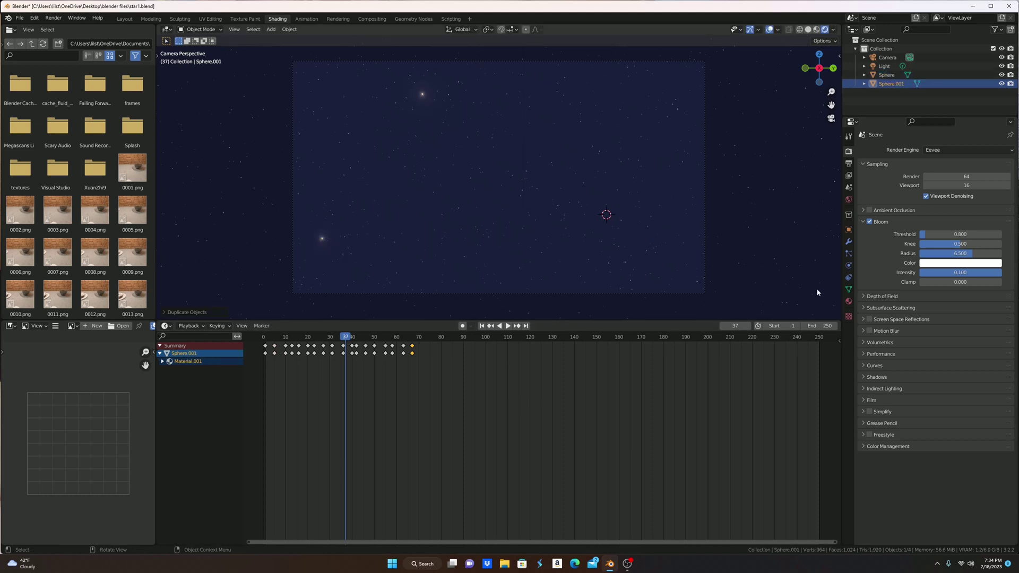
{"action": "left_click", "coordinate": [848, 301]}
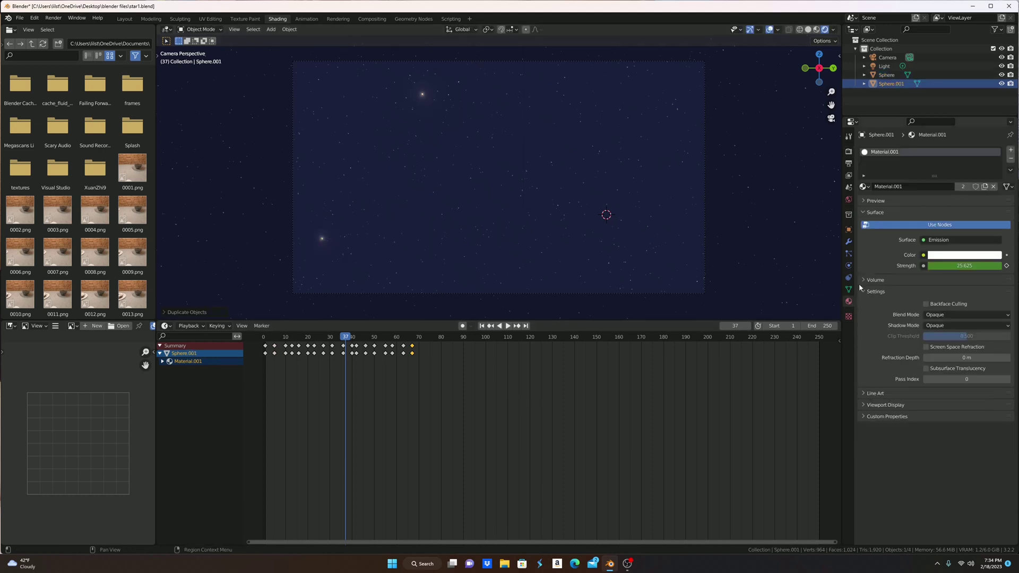
Step: Give Sphere.001 its own new material and shift its twinkle keyframes to frames 60–126
{"action": "left_click", "coordinate": [984, 186]}
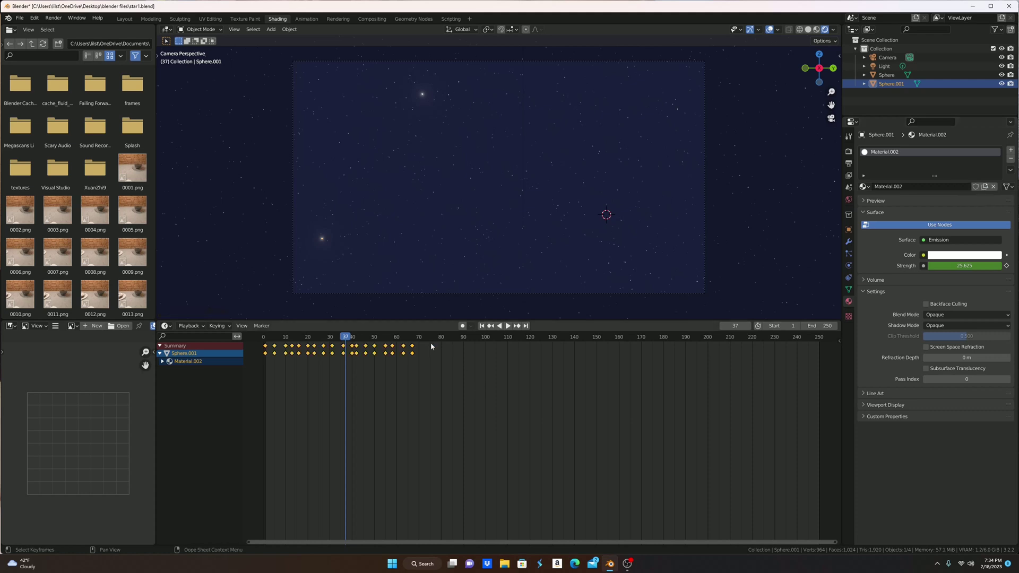
{"action": "key", "text": "g"}
{"action": "left_click", "coordinate": [562, 379]}
Step: Duplicate a third star to the upper right with keyframes slid to about frames 120–186
{"action": "key", "text": "shift+d"}
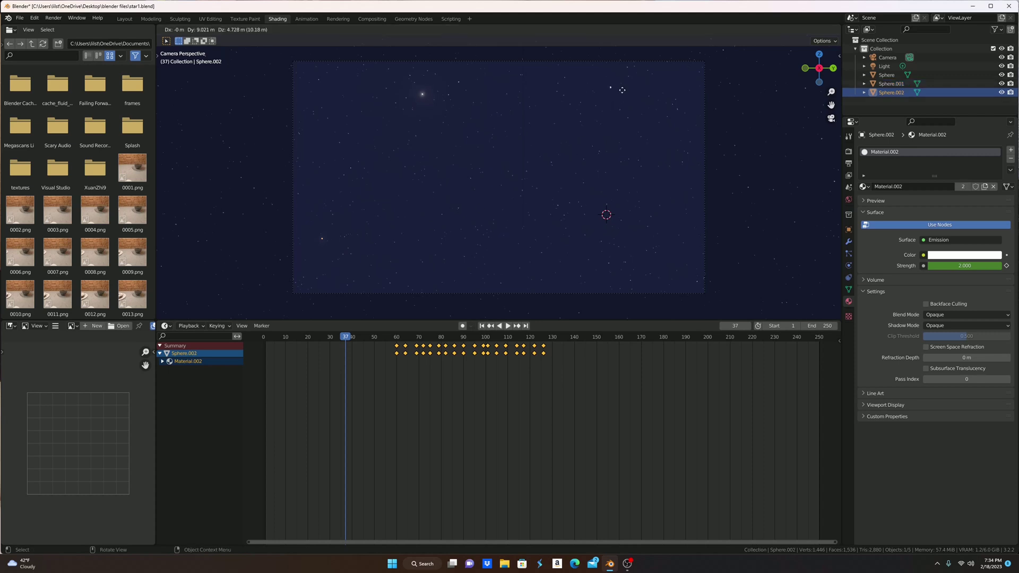
{"action": "left_click", "coordinate": [625, 93]}
{"action": "key", "text": "g"}
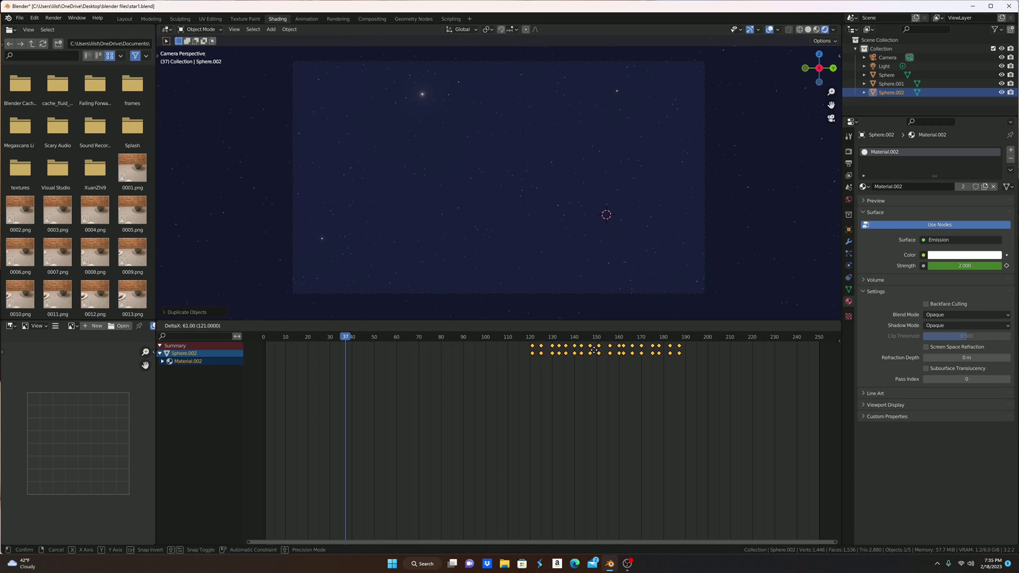
{"action": "left_click", "coordinate": [591, 348]}
Step: Add a fourth star low in the sky with its own material and keyframes past frame 180
{"action": "key", "text": "shift+d"}
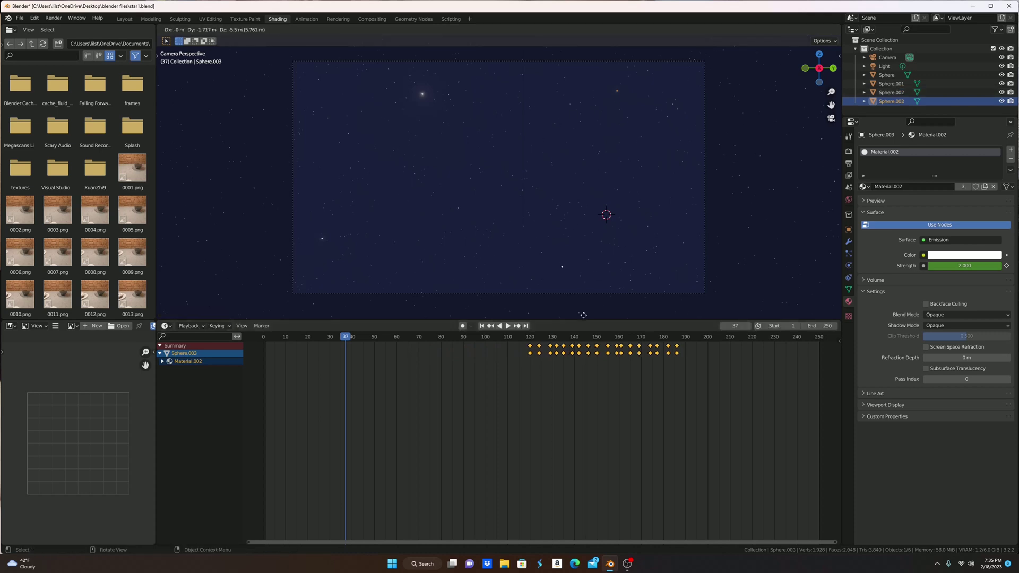
{"action": "left_click", "coordinate": [581, 297]}
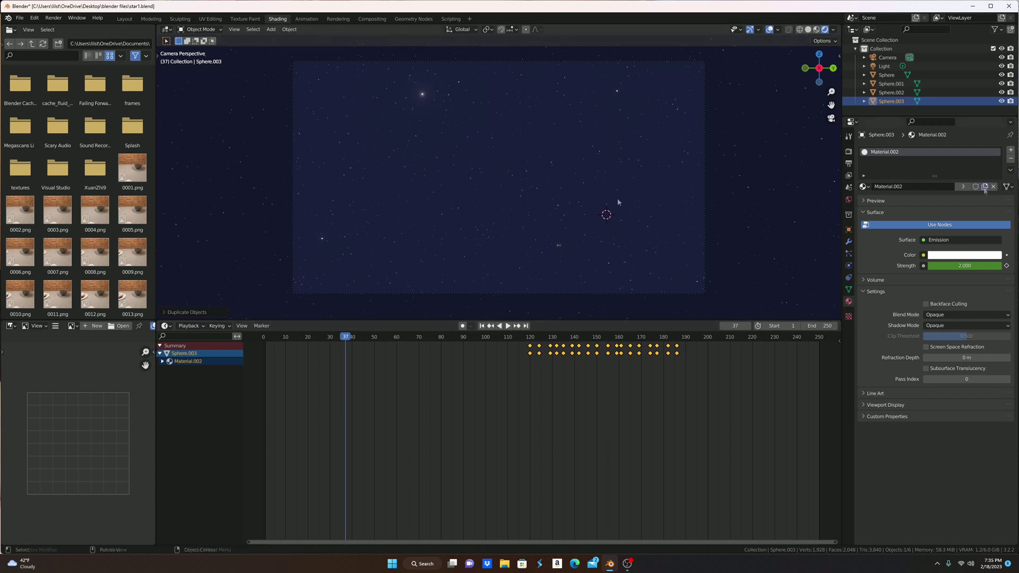
{"action": "left_click", "coordinate": [984, 186]}
{"action": "key", "text": "g"}
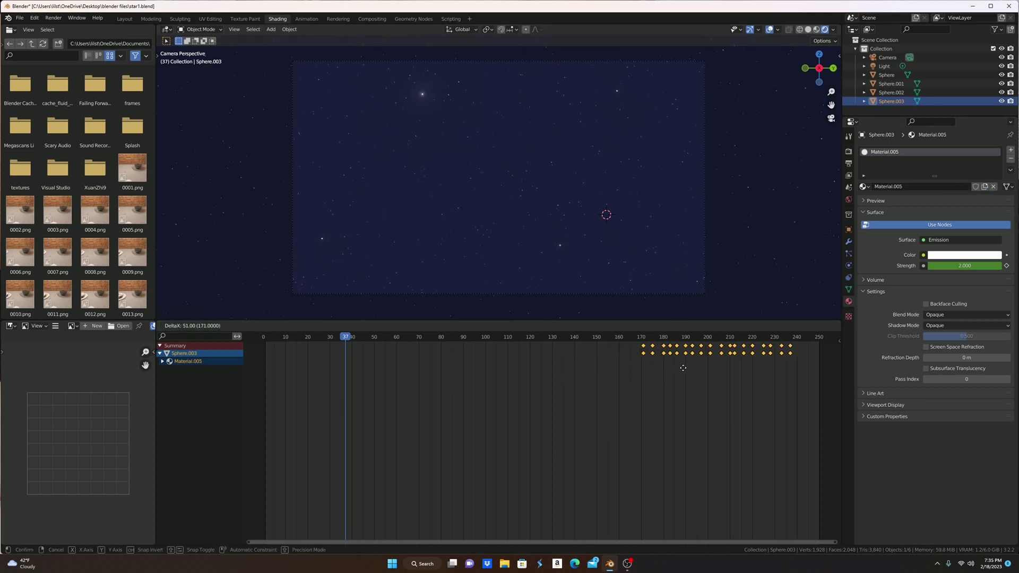
{"action": "left_click", "coordinate": [700, 364]}
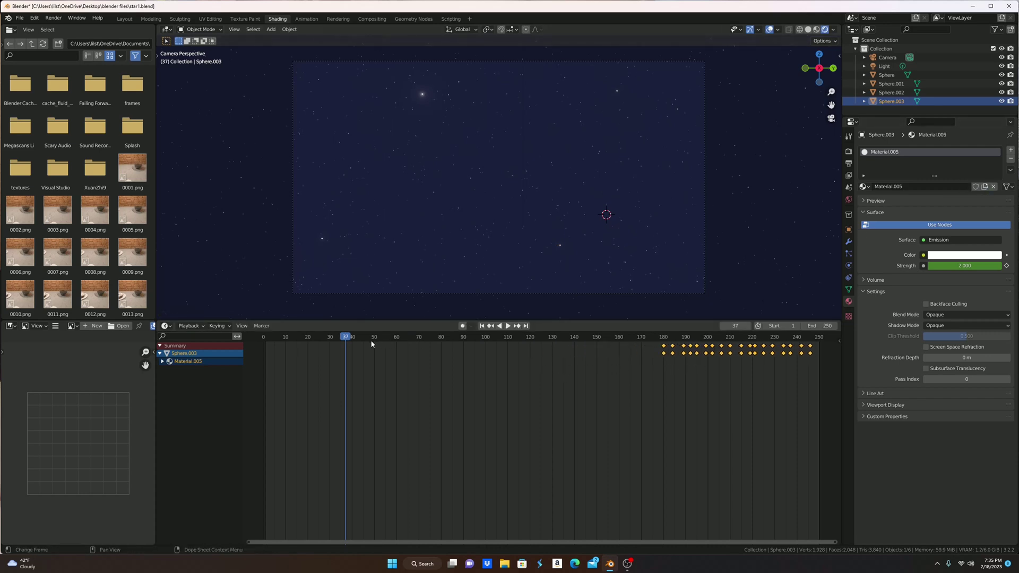
Step: Scrub to frame 42, deselect the star, and bring up the OBS screen recorder
{"action": "left_click_drag", "start_coordinate": [343, 334], "coordinate": [356, 336]}
{"action": "left_click", "coordinate": [562, 269]}
{"action": "scroll", "coordinate": [563, 270], "scroll_direction": "down", "scroll_amount": 2}
{"action": "scroll", "coordinate": [570, 262], "scroll_direction": "up", "scroll_amount": 3}
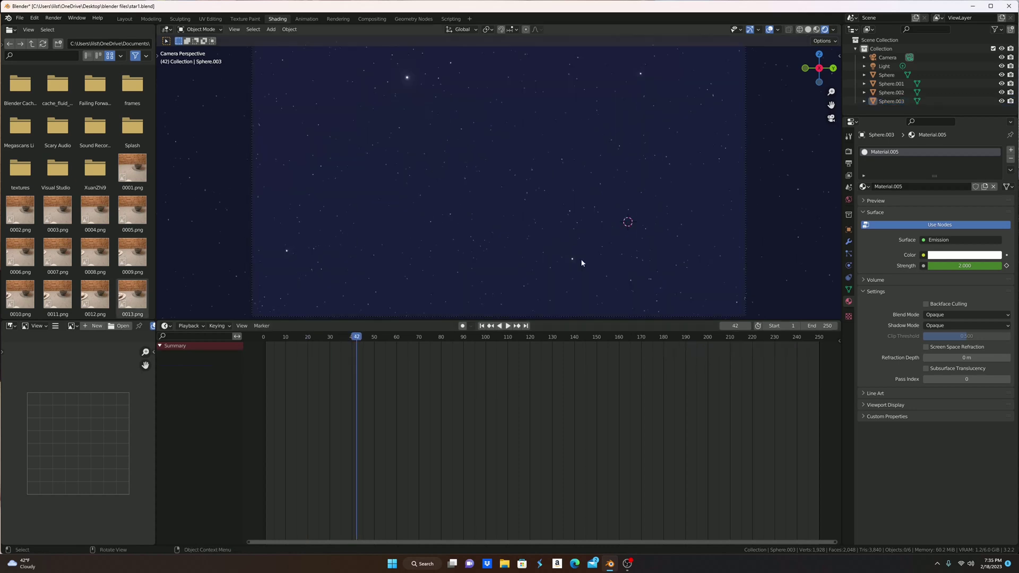
{"action": "scroll", "coordinate": [580, 259], "scroll_direction": "down", "scroll_amount": 2}
{"action": "left_click", "coordinate": [627, 563]}
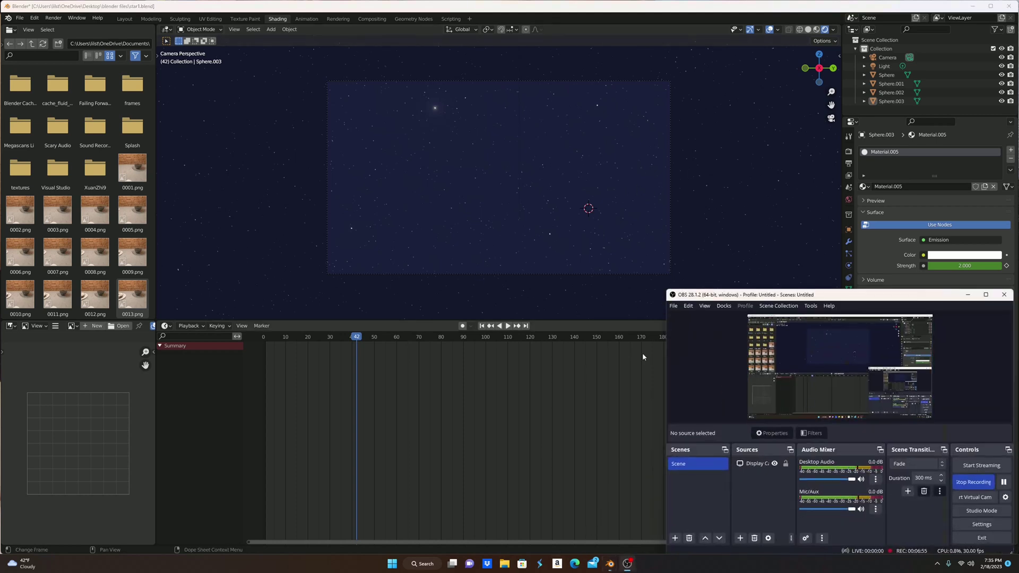